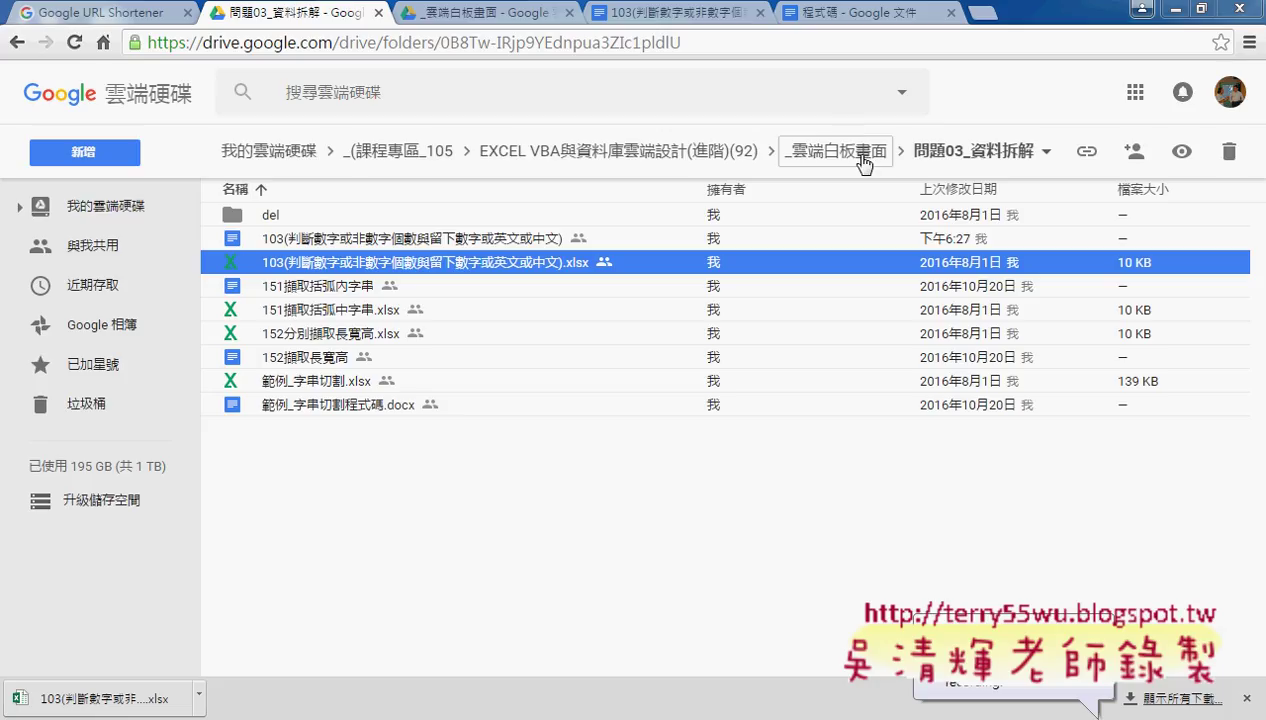
Step: Go up to the course folder, open the 教學論壇 Google Doc and reveal its forum link
{"action": "left_click", "coordinate": [848, 156]}
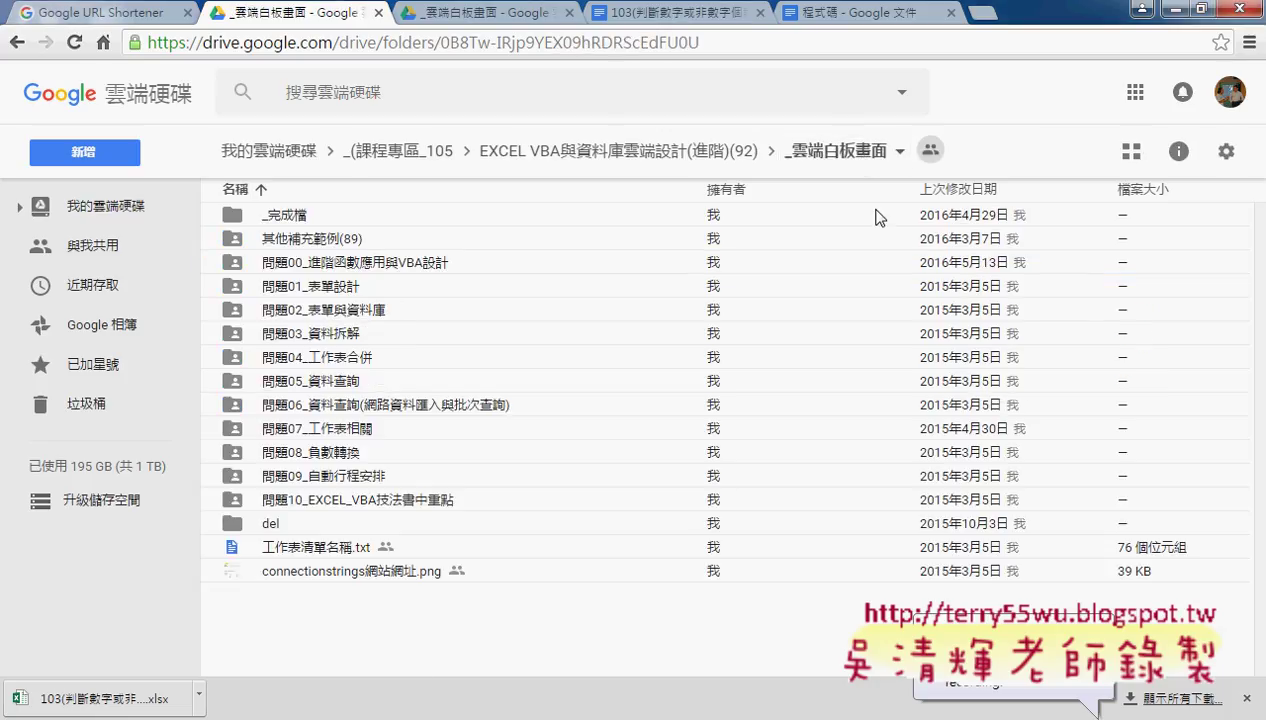
{"action": "left_click", "coordinate": [654, 168]}
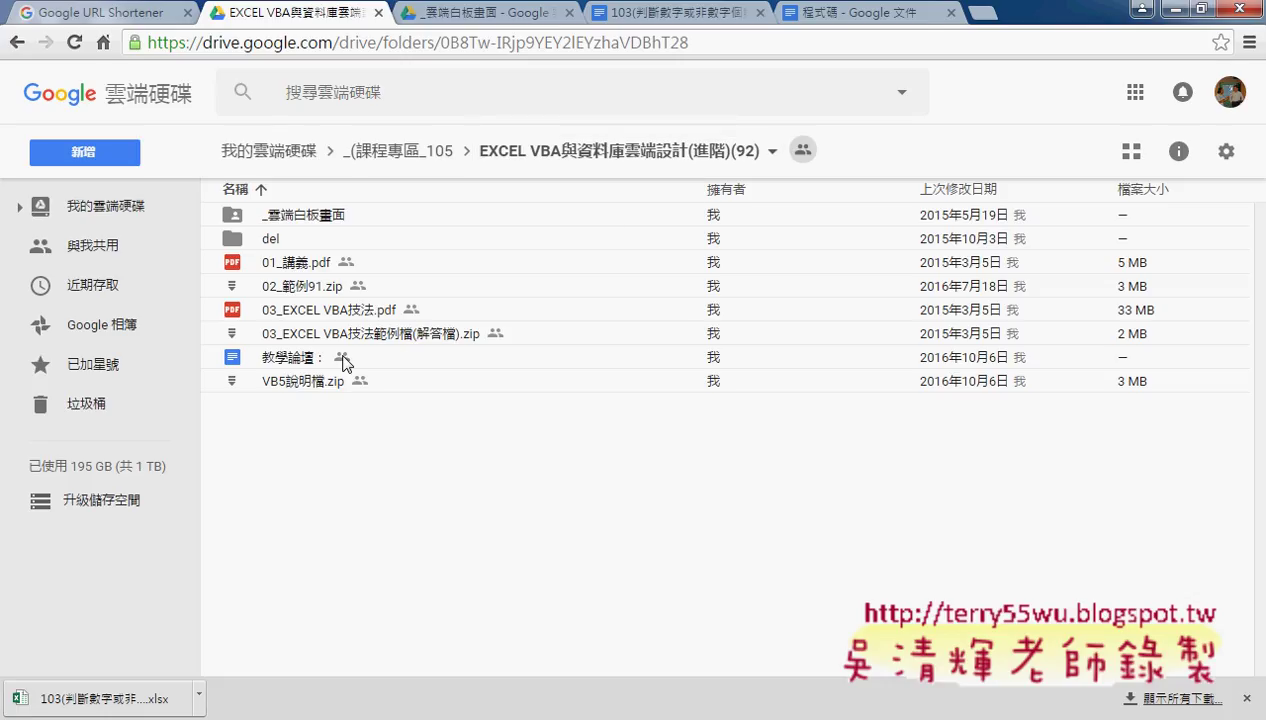
{"action": "double_click", "coordinate": [287, 357]}
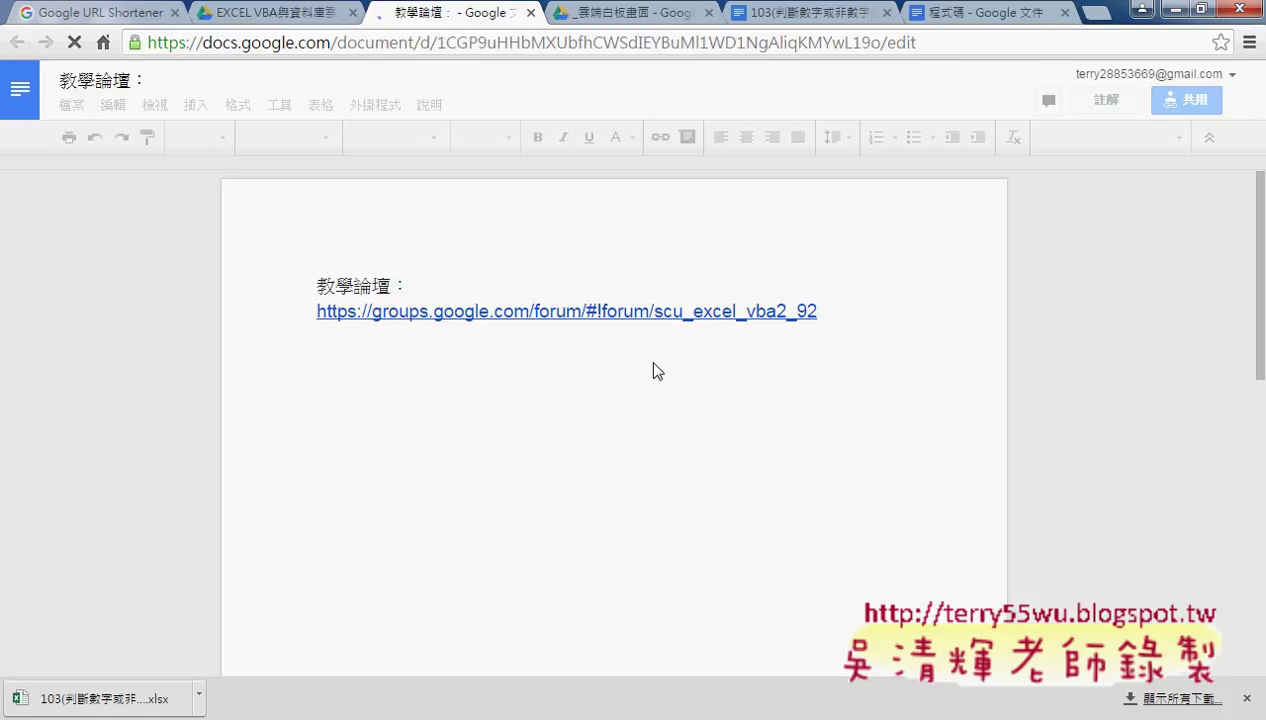
{"action": "left_click", "coordinate": [596, 312]}
Step: Open the forum's 第3單元 MySQL/XAMPP topic and highlight its 上課內容 list
{"action": "left_click", "coordinate": [593, 343]}
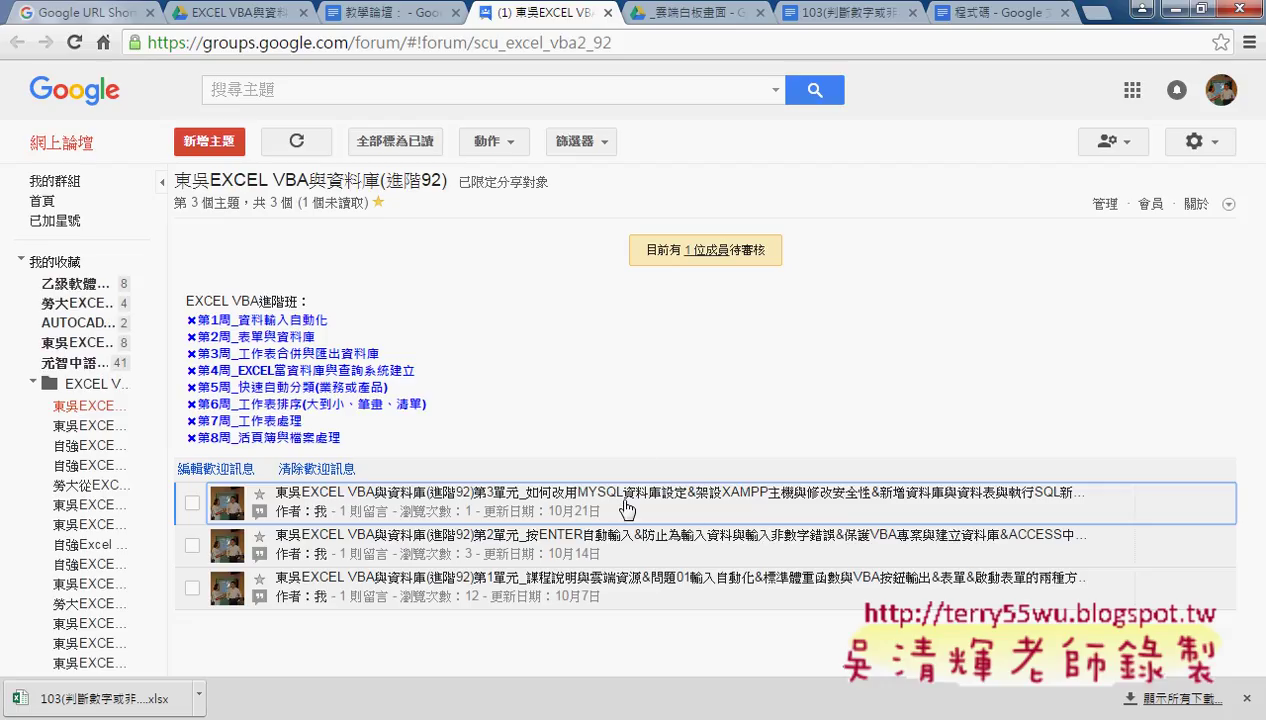
{"action": "left_click", "coordinate": [660, 508]}
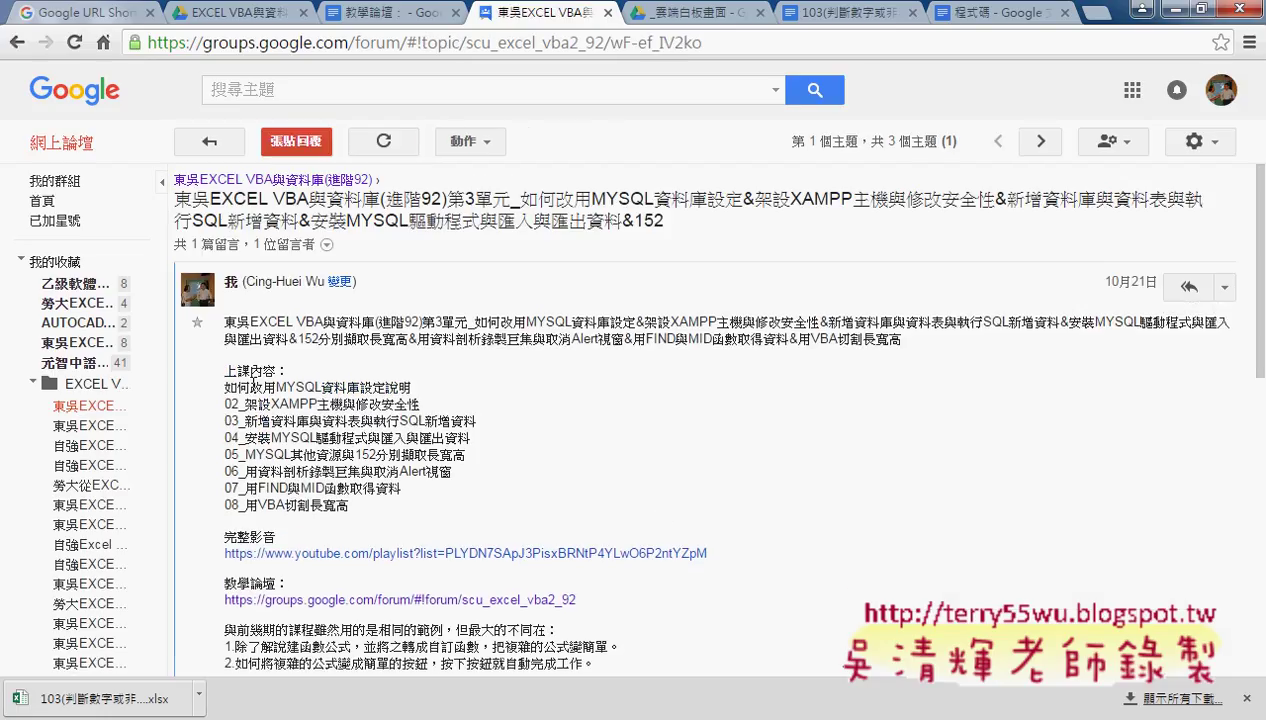
{"action": "mouse_move", "coordinate": [227, 371]}
{"action": "left_mouse_down"}
{"action": "mouse_move", "coordinate": [268, 372]}
{"action": "mouse_move", "coordinate": [360, 512]}
{"action": "left_mouse_up"}
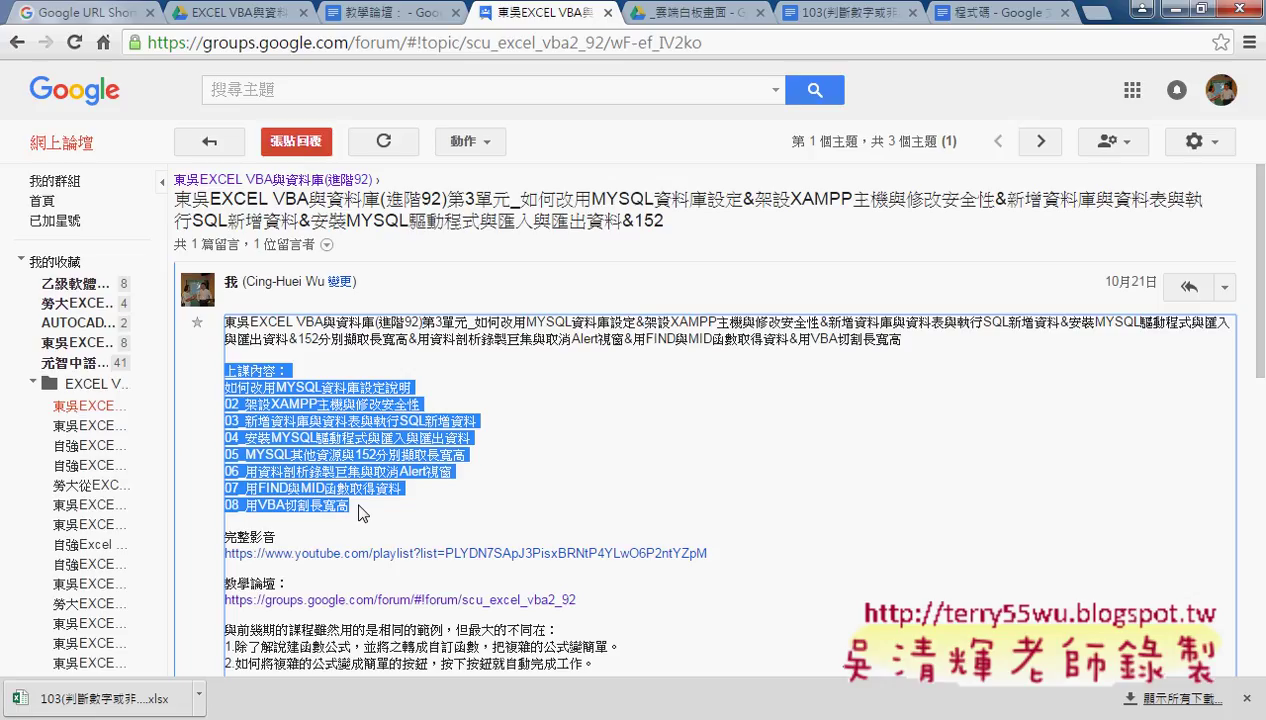
Step: Browse the 完整影音 YouTube playlist down to lesson 08, then return to the Drive folder
{"action": "left_click", "coordinate": [507, 556]}
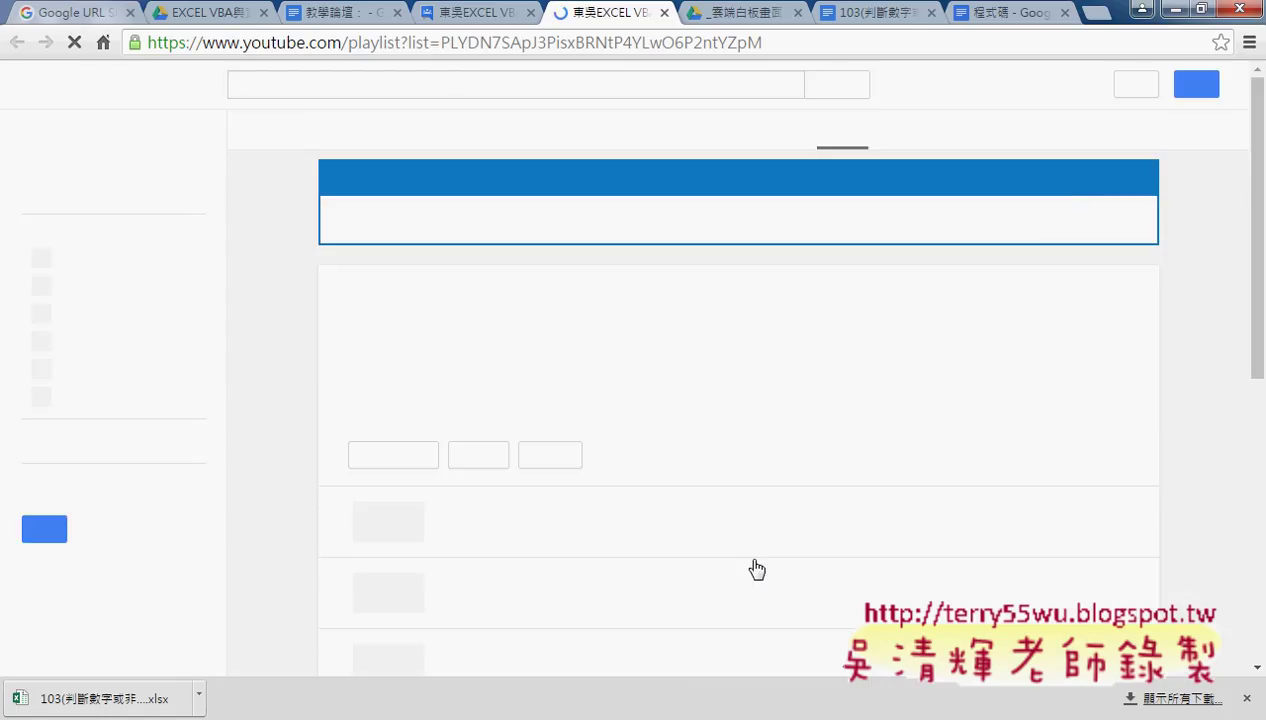
{"action": "scroll", "coordinate": [757, 571], "scroll_direction": "down", "scroll_amount": 1}
{"action": "scroll", "coordinate": [800, 579], "scroll_direction": "down", "scroll_amount": 2}
{"action": "scroll", "coordinate": [803, 578], "scroll_direction": "down", "scroll_amount": 1}
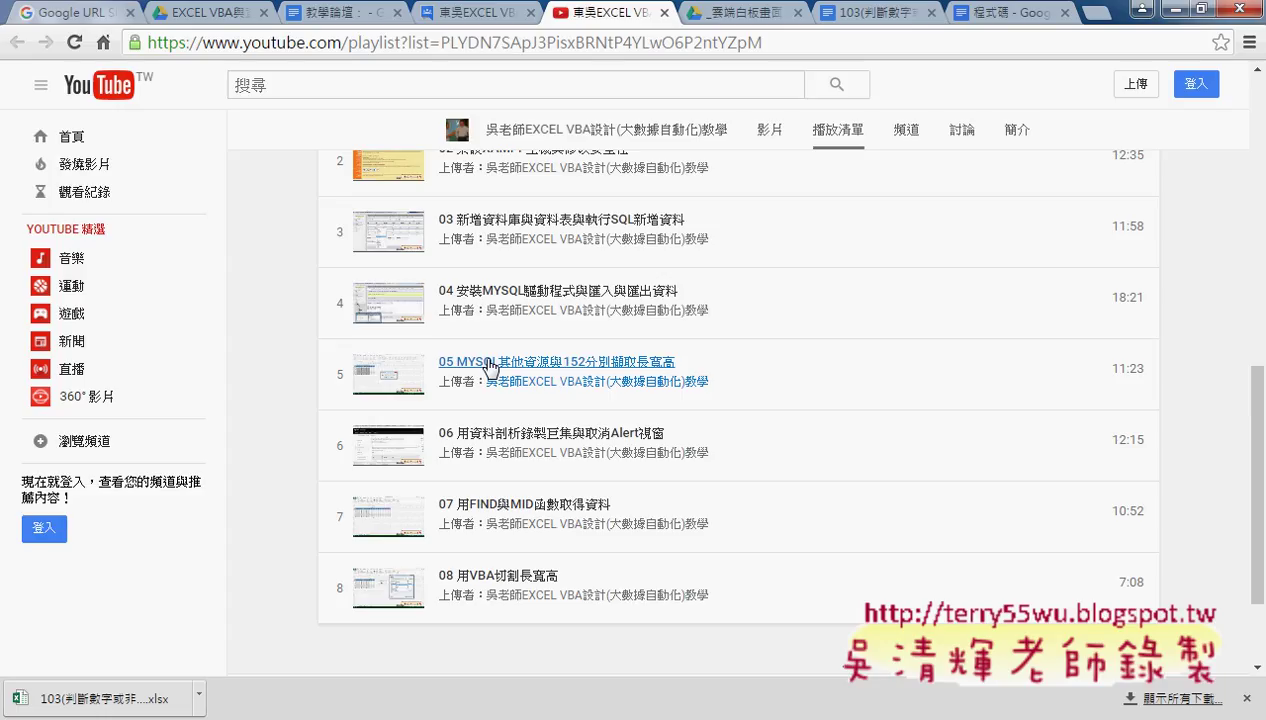
{"action": "left_click", "coordinate": [205, 12]}
Step: Open 程式碼(MYSQL) by going through _雲端白板畫面 and then 問題01_表單設計
{"action": "double_click", "coordinate": [297, 212]}
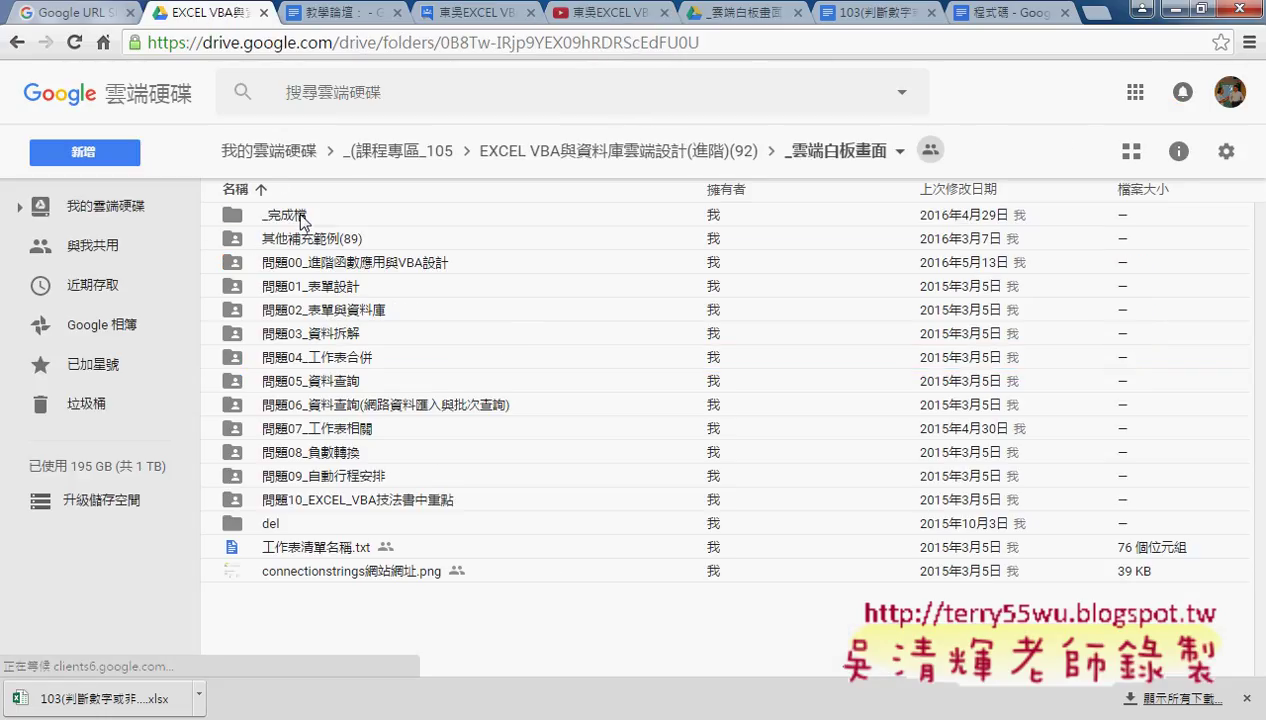
{"action": "left_click", "coordinate": [316, 318]}
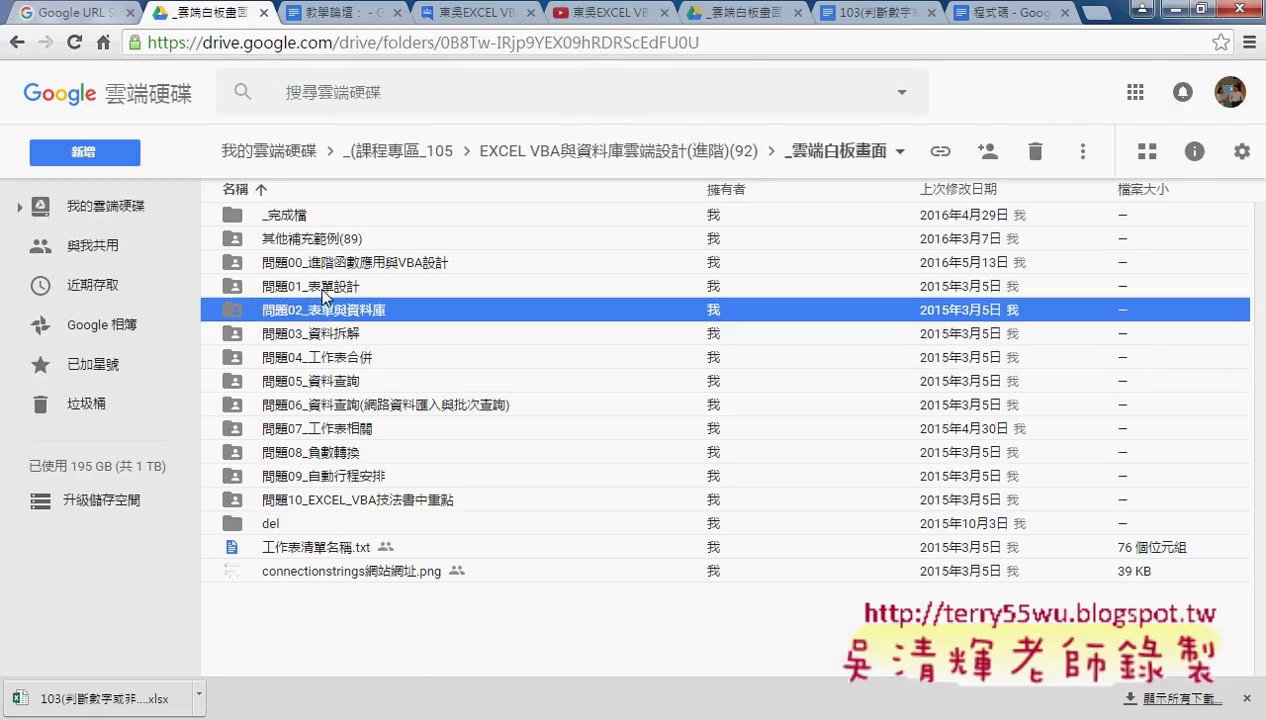
{"action": "left_click", "coordinate": [318, 289]}
{"action": "double_click", "coordinate": [343, 290]}
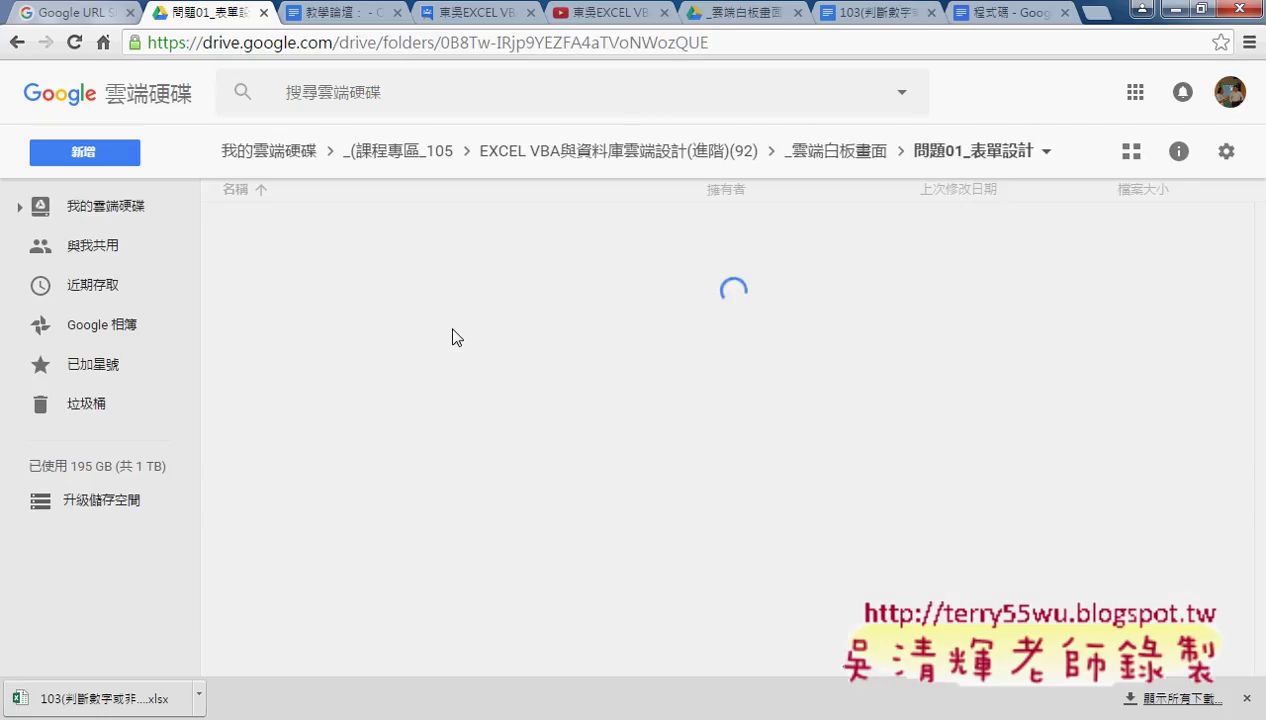
{"action": "left_click", "coordinate": [316, 286]}
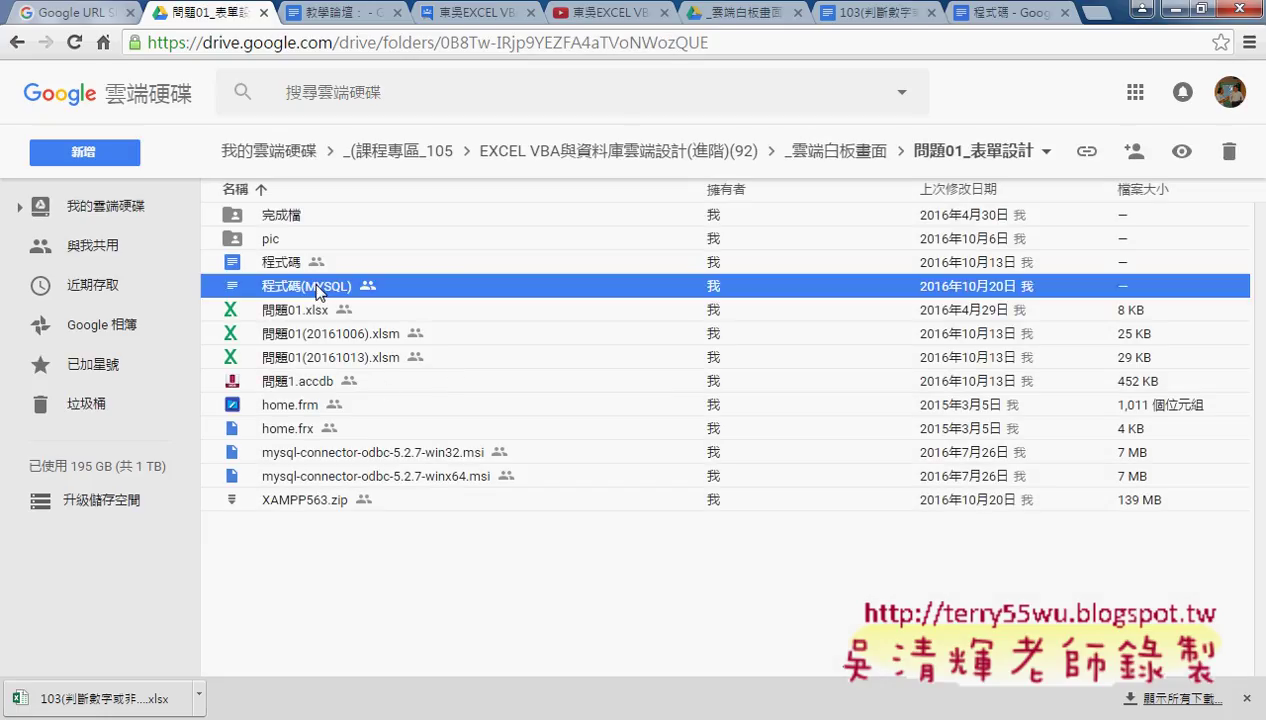
{"action": "double_click", "coordinate": [448, 290]}
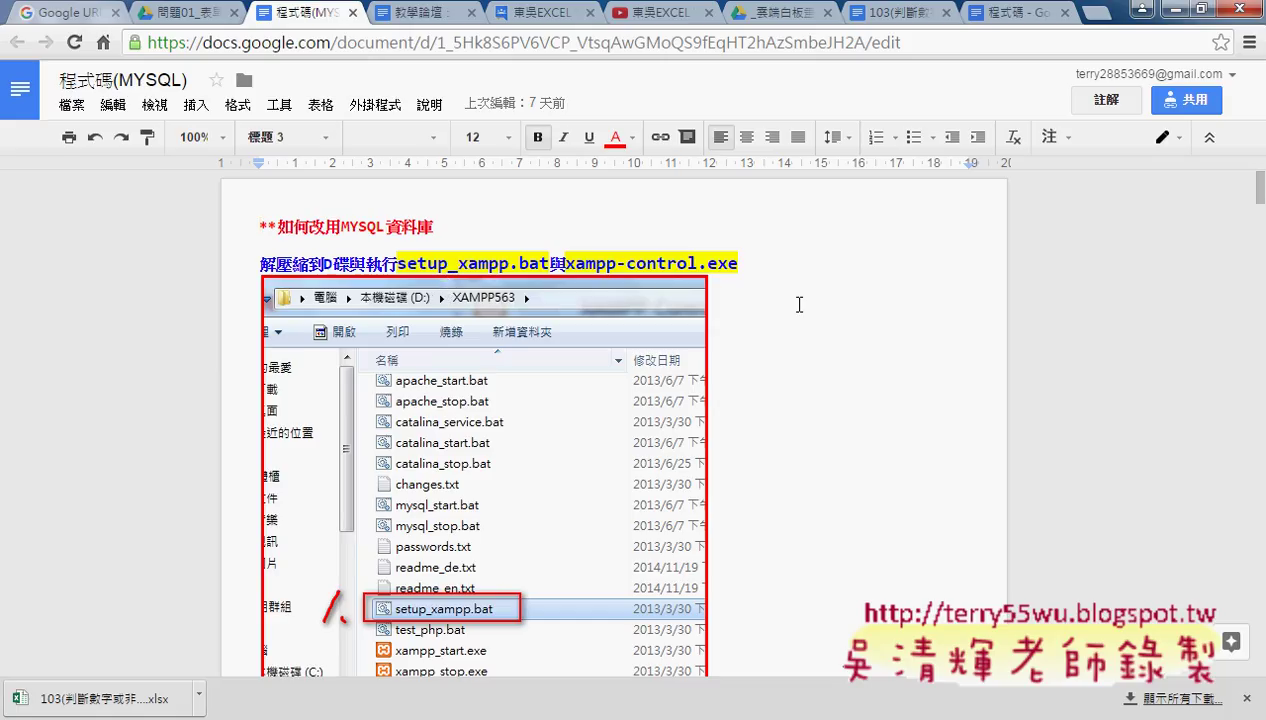
{"action": "scroll", "coordinate": [800, 305], "scroll_direction": "down", "scroll_amount": 4}
{"action": "scroll", "coordinate": [809, 304], "scroll_direction": "down", "scroll_amount": 2}
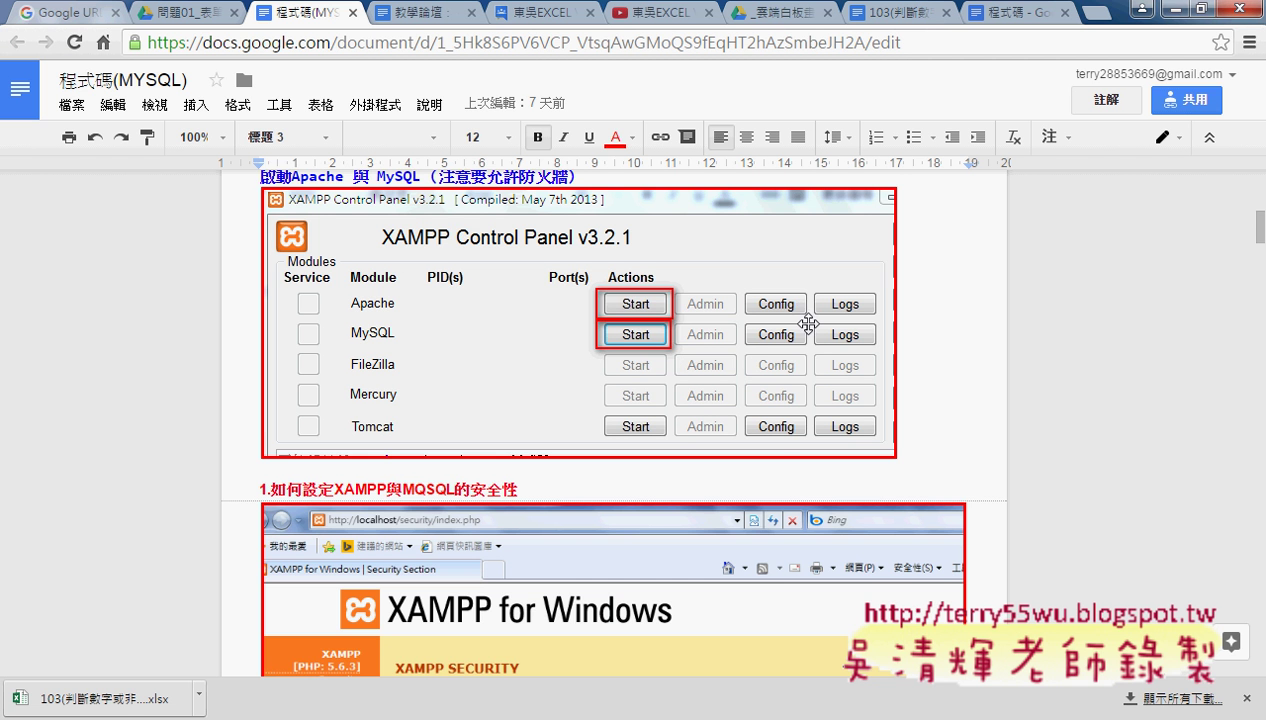
{"action": "scroll", "coordinate": [1010, 380], "scroll_direction": "down", "scroll_amount": 2}
{"action": "scroll", "coordinate": [1012, 432], "scroll_direction": "down", "scroll_amount": 2}
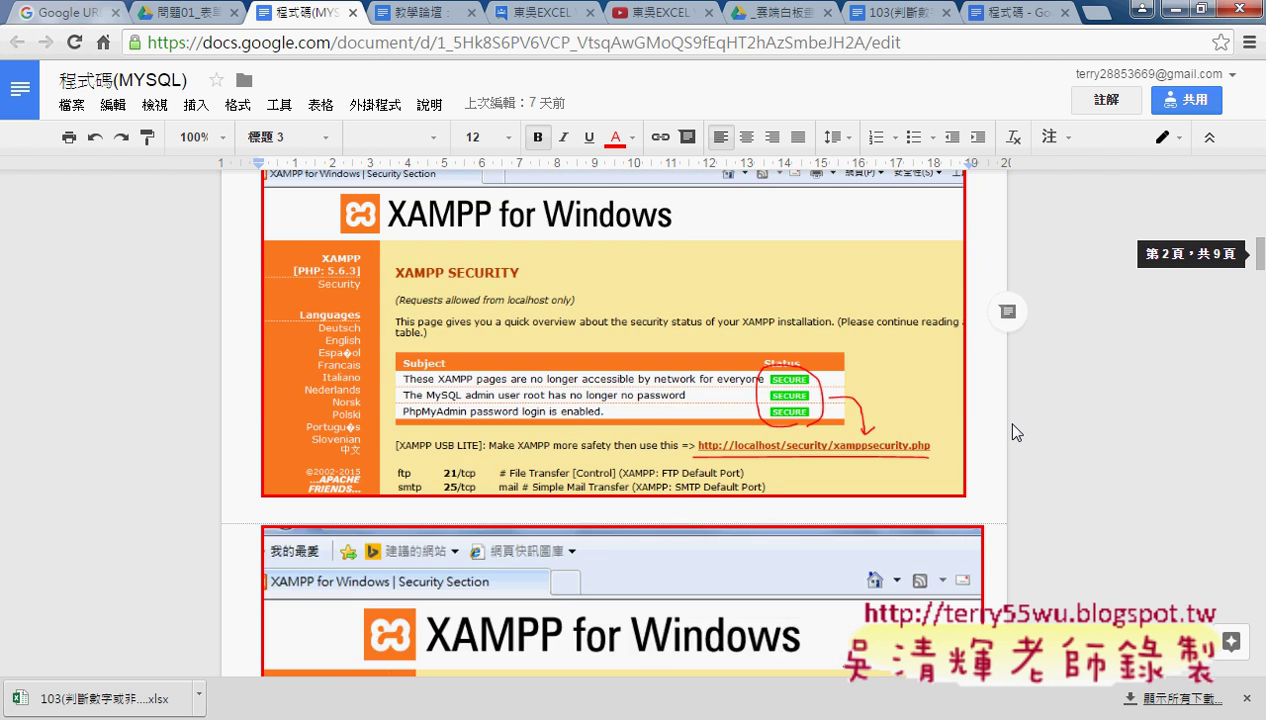
{"action": "scroll", "coordinate": [1012, 432], "scroll_direction": "down", "scroll_amount": 3}
{"action": "scroll", "coordinate": [1012, 432], "scroll_direction": "down", "scroll_amount": 1}
{"action": "scroll", "coordinate": [1012, 432], "scroll_direction": "down", "scroll_amount": 1}
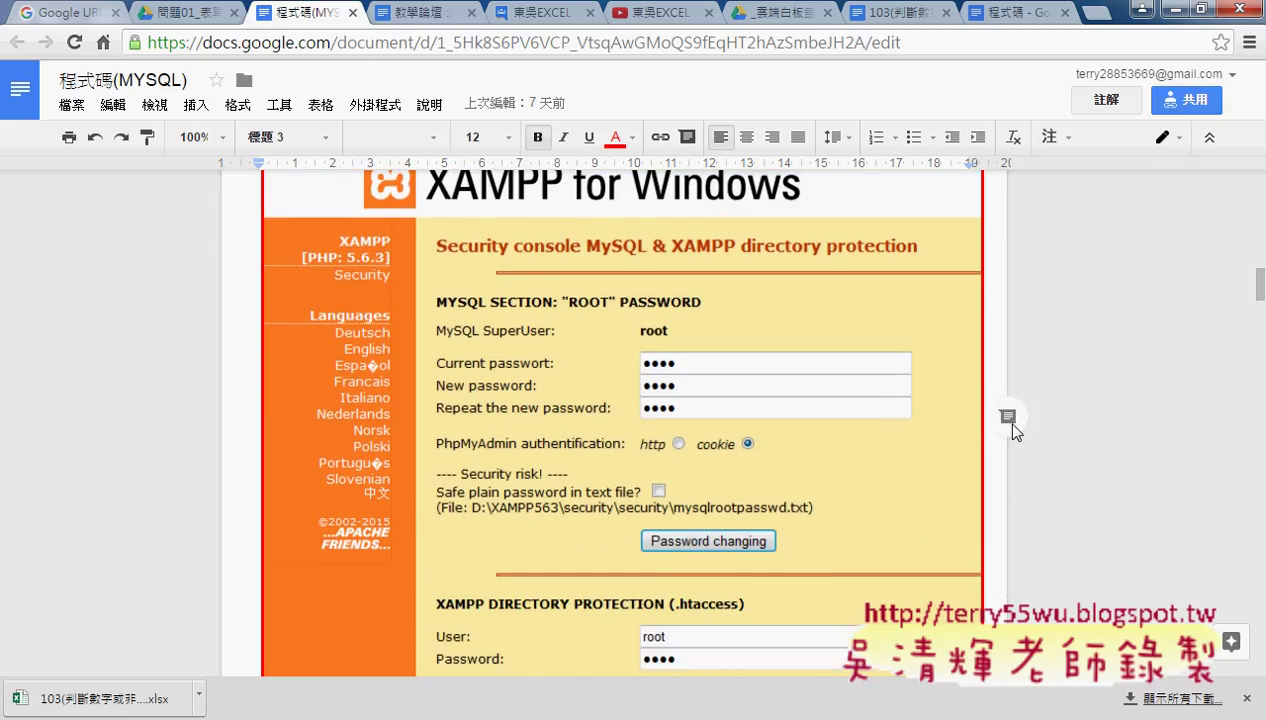
{"action": "scroll", "coordinate": [1012, 432], "scroll_direction": "down", "scroll_amount": 2}
{"action": "scroll", "coordinate": [1012, 432], "scroll_direction": "down", "scroll_amount": 2}
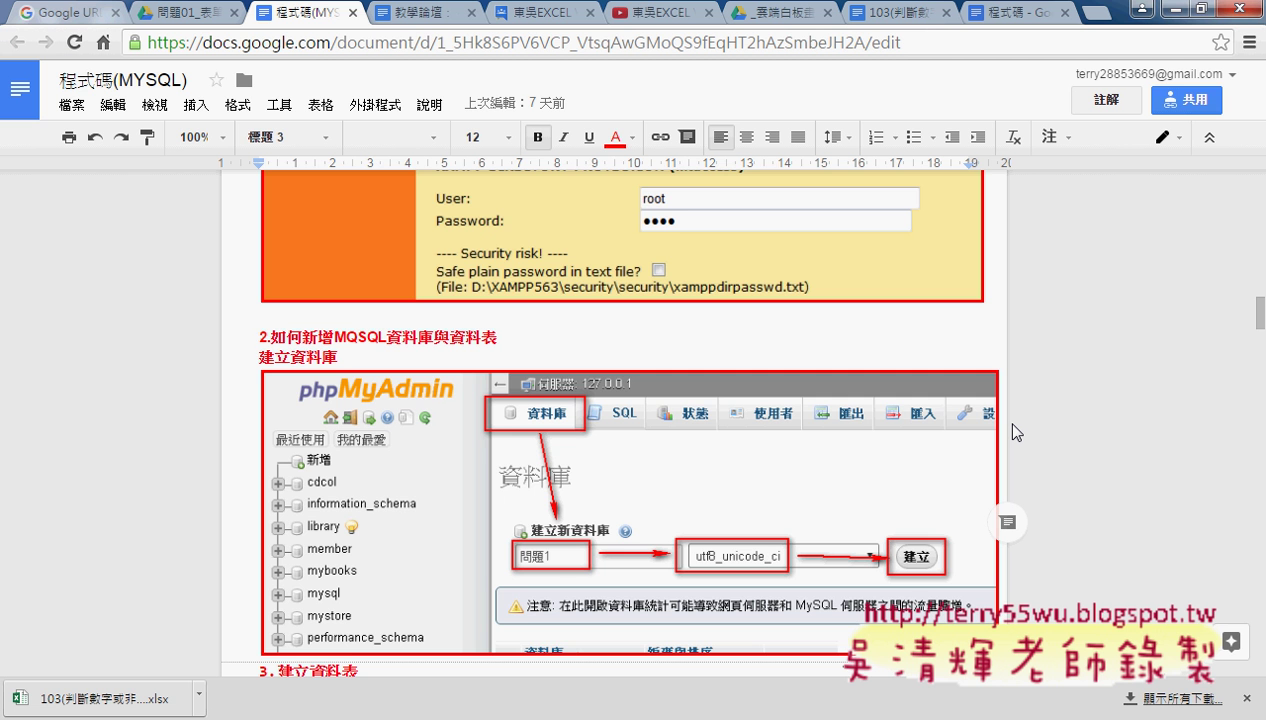
{"action": "scroll", "coordinate": [1013, 432], "scroll_direction": "down", "scroll_amount": 2}
{"action": "scroll", "coordinate": [1013, 432], "scroll_direction": "down", "scroll_amount": 1}
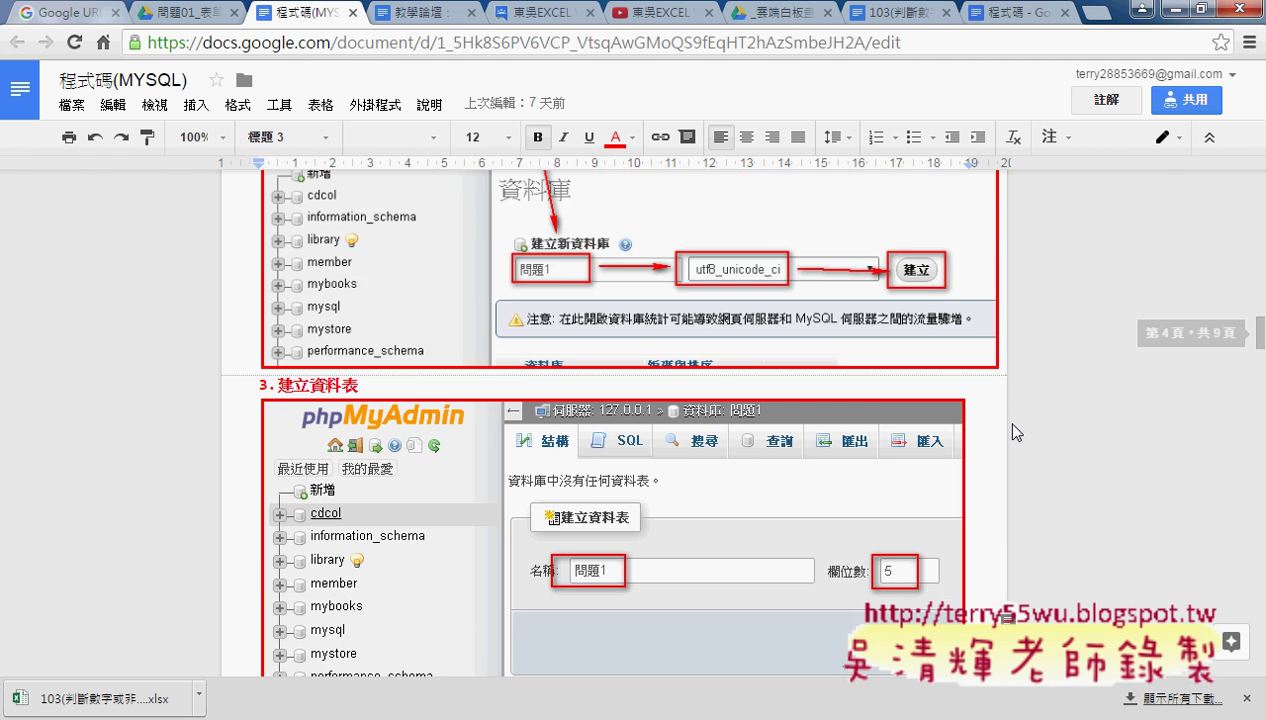
{"action": "scroll", "coordinate": [1013, 432], "scroll_direction": "down", "scroll_amount": 1}
{"action": "scroll", "coordinate": [1013, 432], "scroll_direction": "down", "scroll_amount": 1}
{"action": "scroll", "coordinate": [1013, 432], "scroll_direction": "down", "scroll_amount": 1}
{"action": "scroll", "coordinate": [1013, 432], "scroll_direction": "down", "scroll_amount": 1}
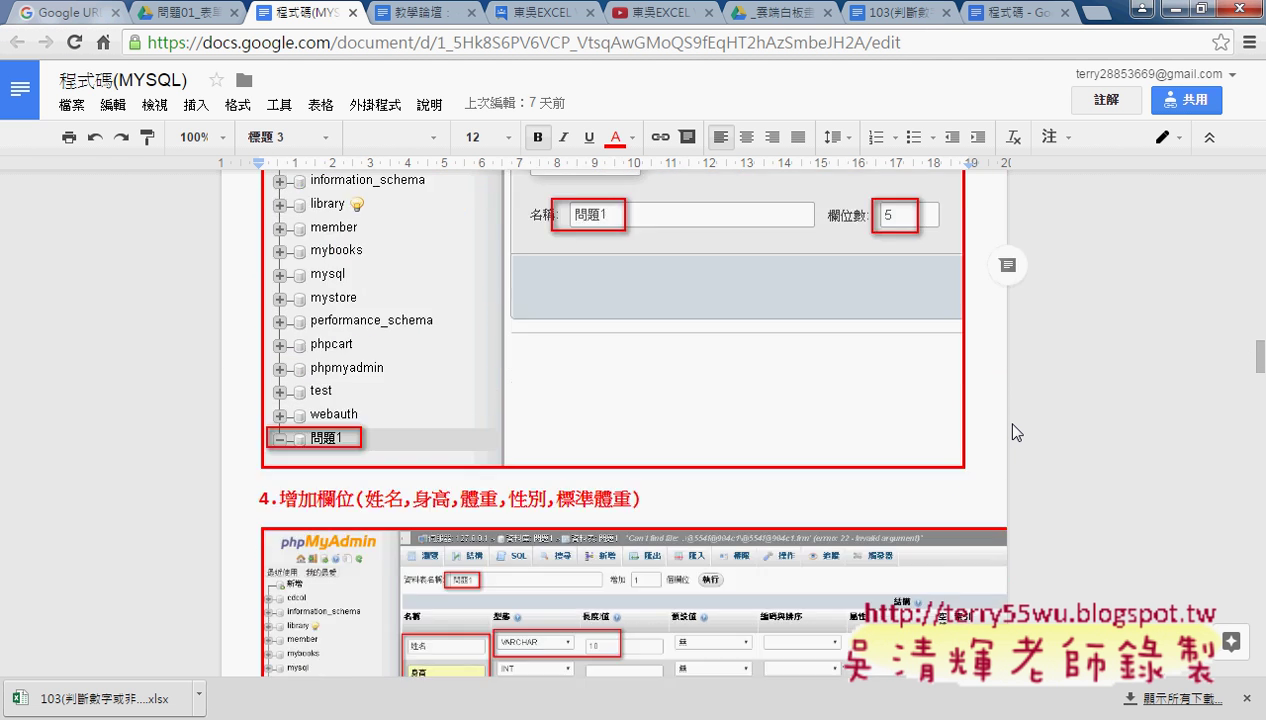
{"action": "scroll", "coordinate": [1013, 432], "scroll_direction": "down", "scroll_amount": 1}
{"action": "scroll", "coordinate": [1013, 432], "scroll_direction": "up", "scroll_amount": 1}
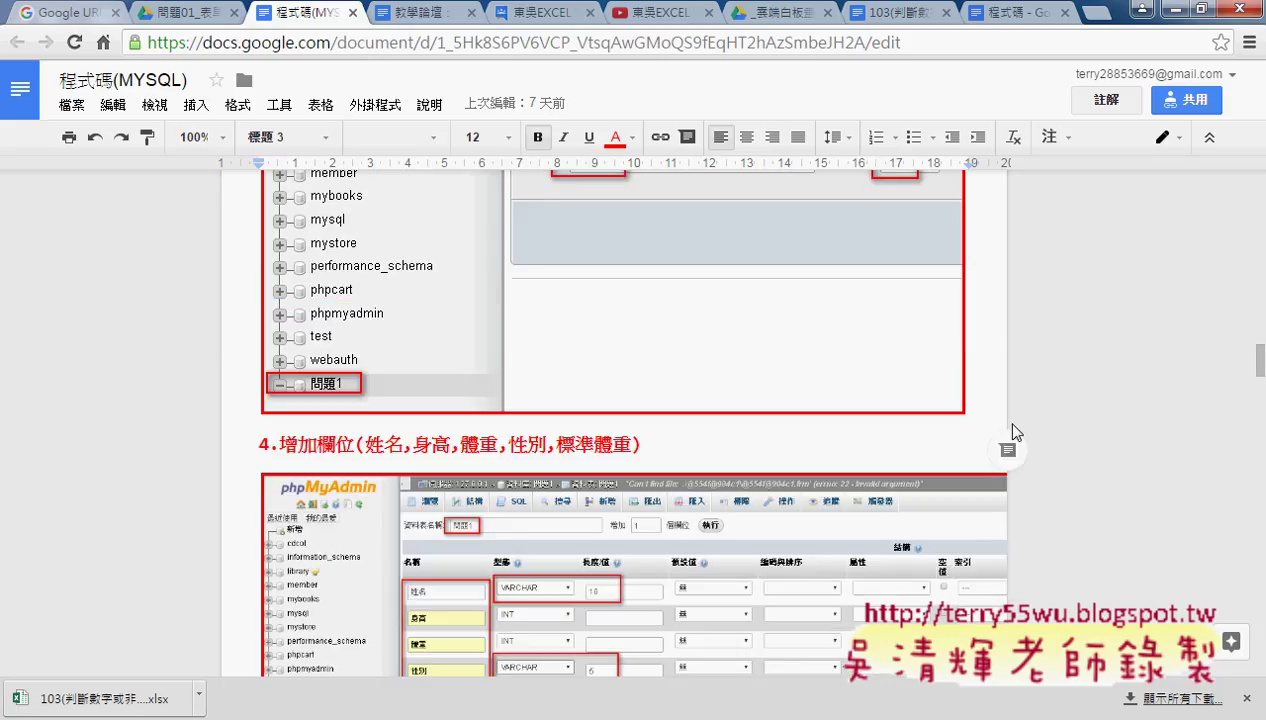
{"action": "scroll", "coordinate": [1013, 432], "scroll_direction": "up", "scroll_amount": 2}
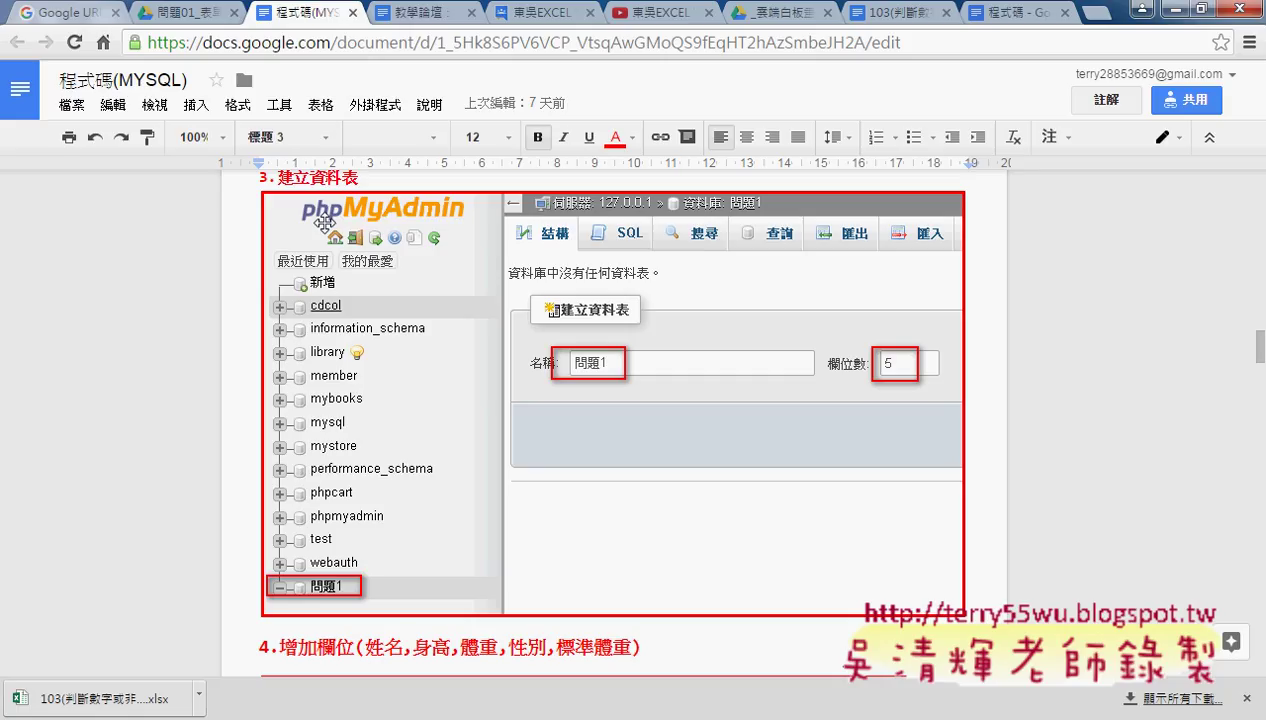
{"action": "scroll", "coordinate": [365, 344], "scroll_direction": "down", "scroll_amount": 2}
{"action": "scroll", "coordinate": [365, 344], "scroll_direction": "down", "scroll_amount": 2}
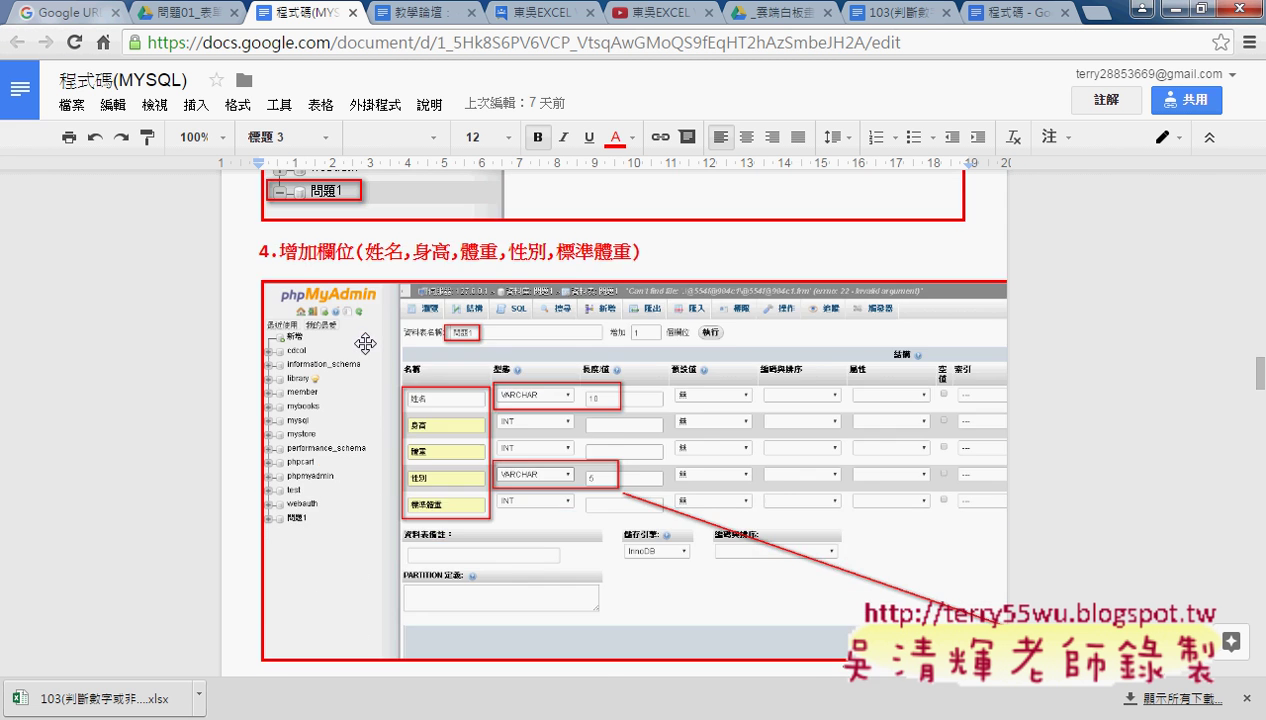
{"action": "scroll", "coordinate": [365, 344], "scroll_direction": "down", "scroll_amount": 3}
{"action": "scroll", "coordinate": [365, 344], "scroll_direction": "down", "scroll_amount": 3}
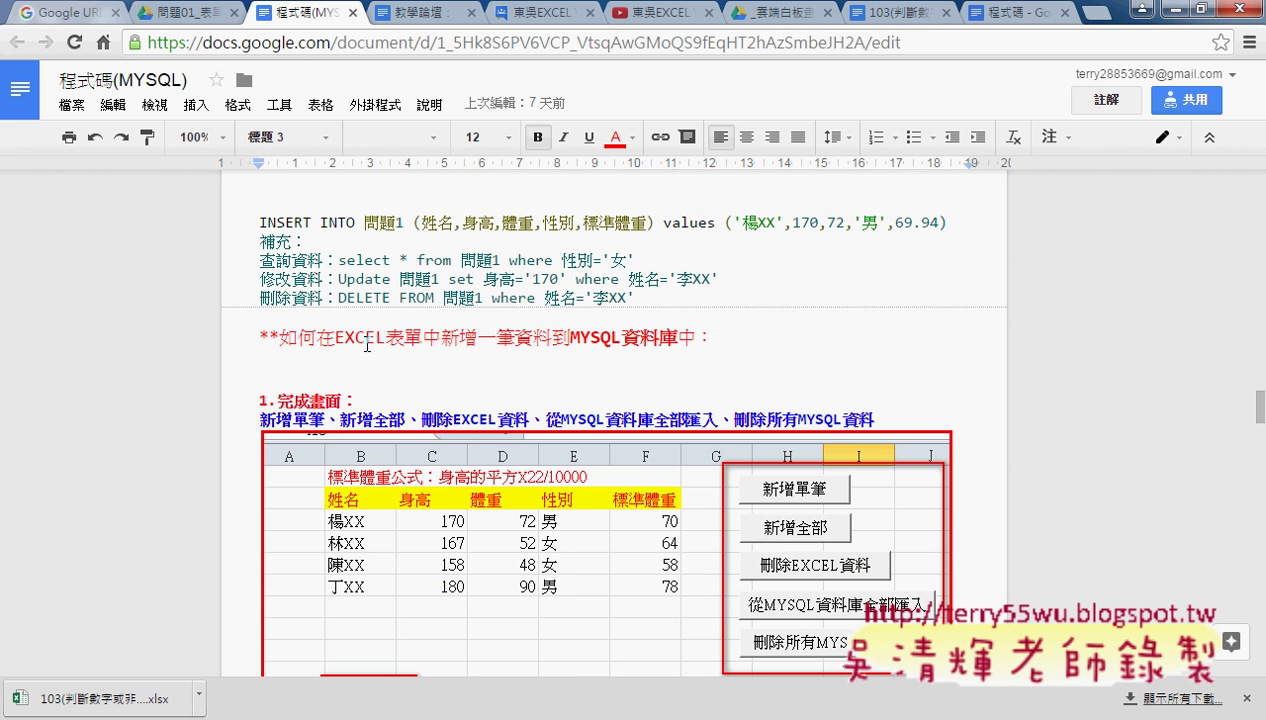
{"action": "scroll", "coordinate": [367, 346], "scroll_direction": "down", "scroll_amount": 1}
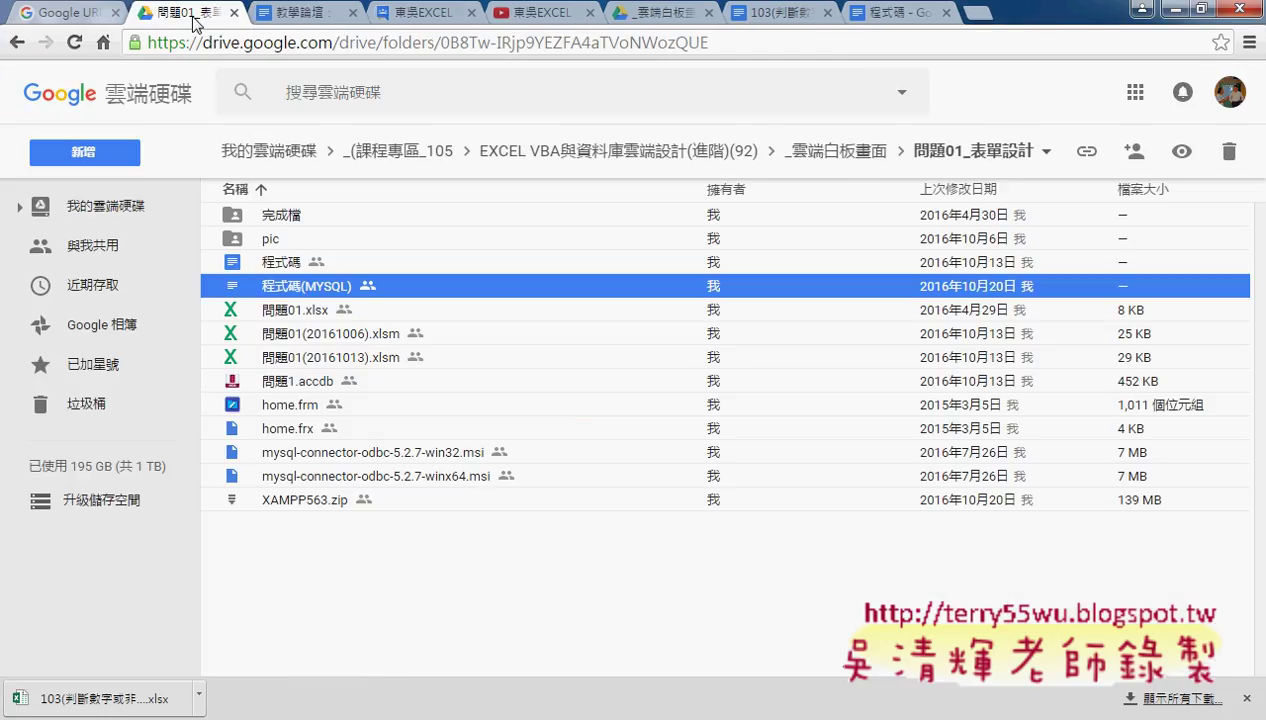
Step: Close the 程式碼(MYSQL) doc and YouTube video, back up to _雲端白板畫面, and show the forum topic
{"action": "left_click", "coordinate": [351, 13]}
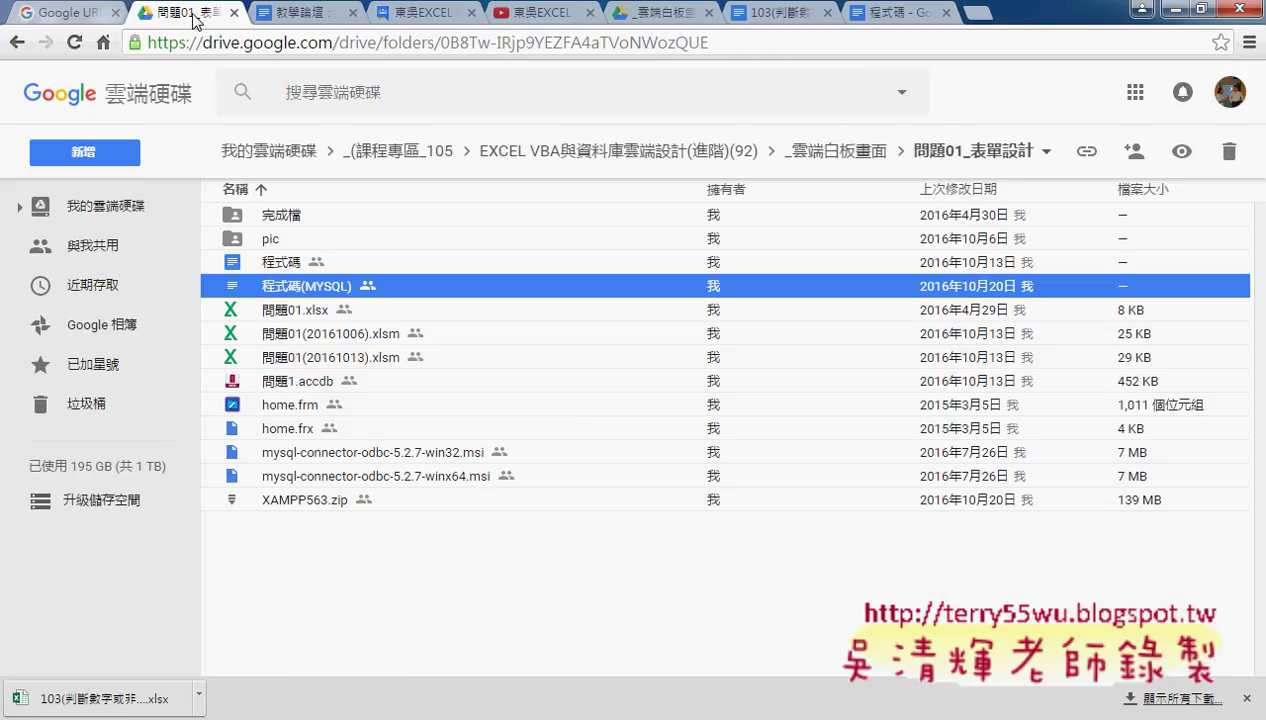
{"action": "left_click", "coordinate": [17, 43]}
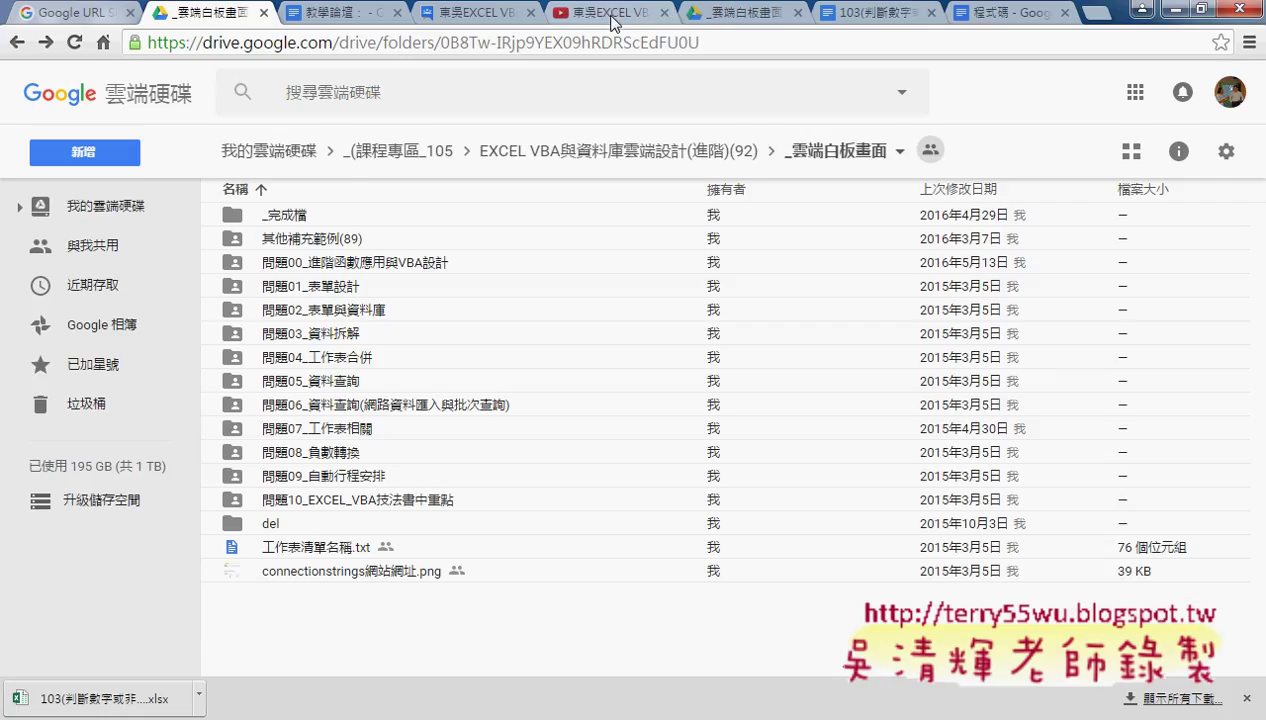
{"action": "left_click", "coordinate": [666, 14]}
{"action": "left_click", "coordinate": [495, 20]}
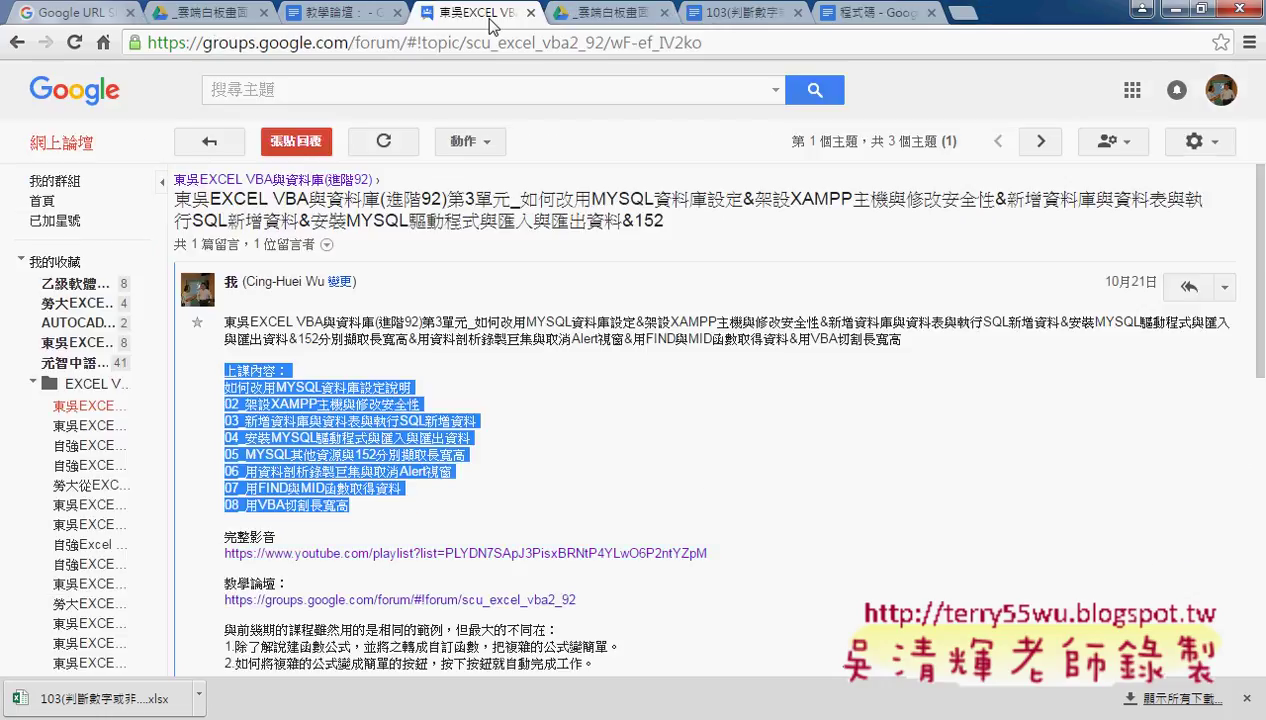
Step: Check the forum's 1 pending member request, go back to the topic list, then return to Drive
{"action": "left_click", "coordinate": [16, 43]}
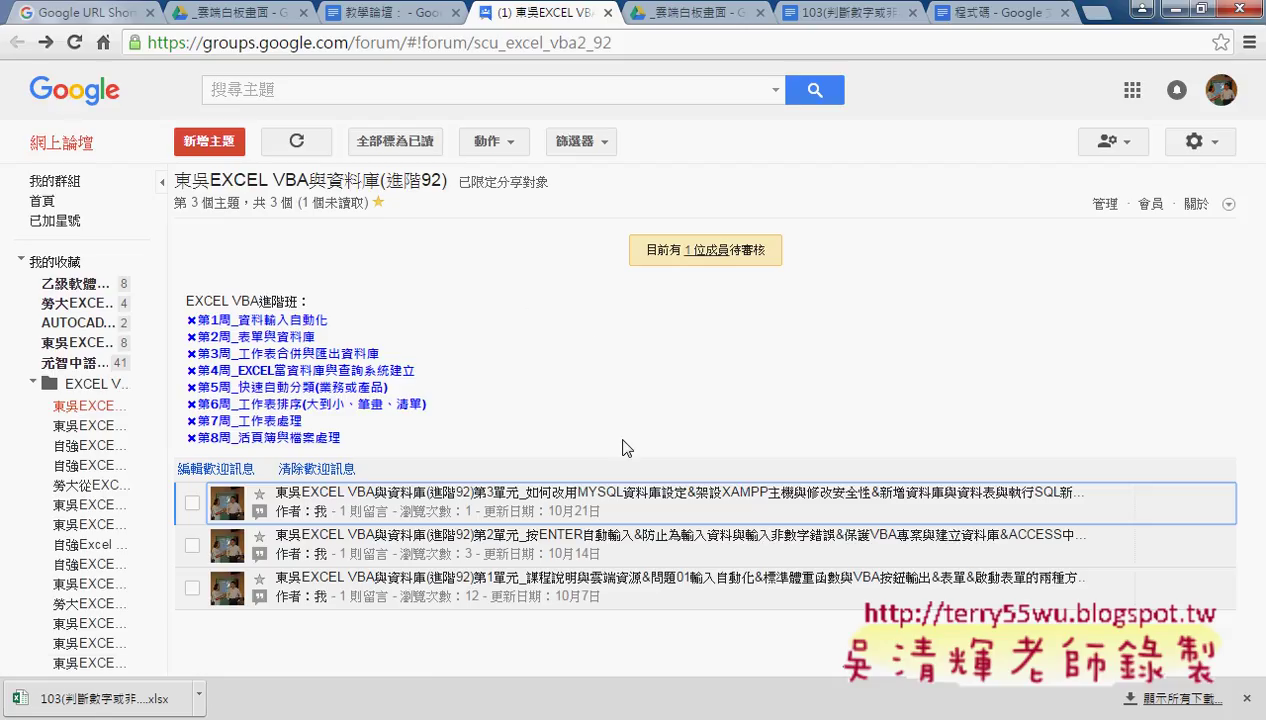
{"action": "left_click", "coordinate": [1152, 205]}
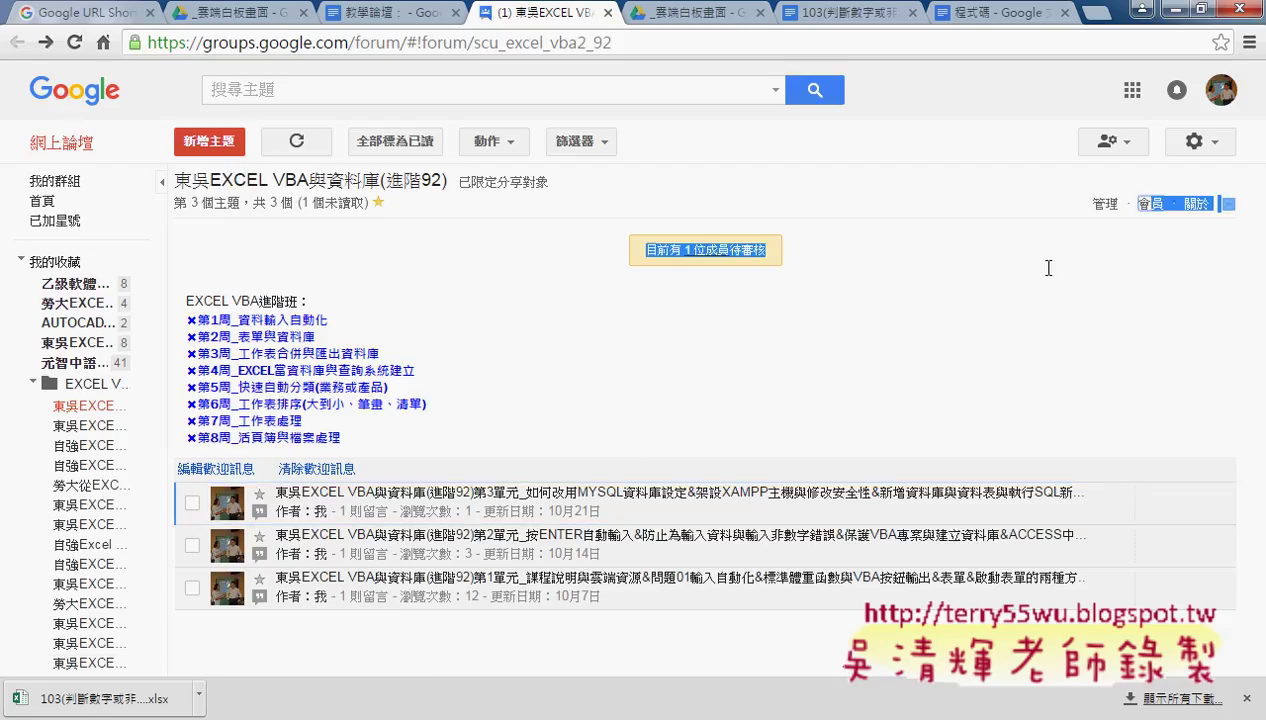
{"action": "left_click", "coordinate": [690, 250]}
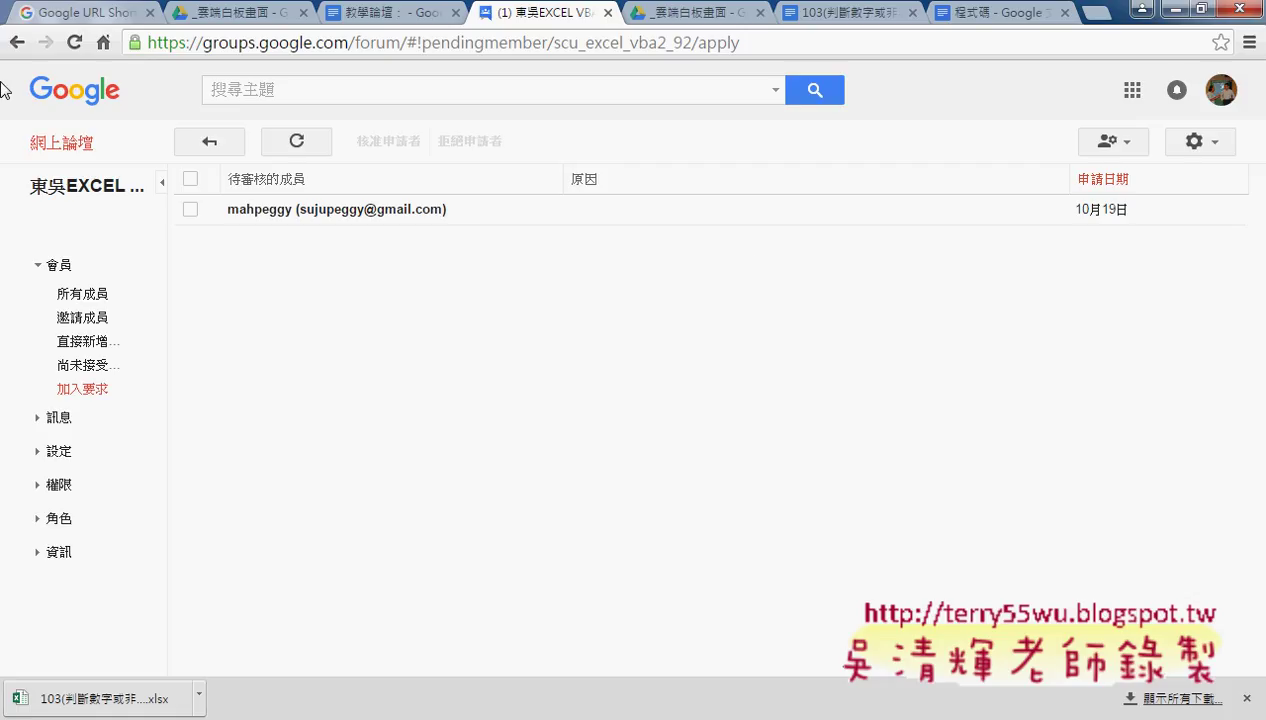
{"action": "left_click", "coordinate": [15, 45]}
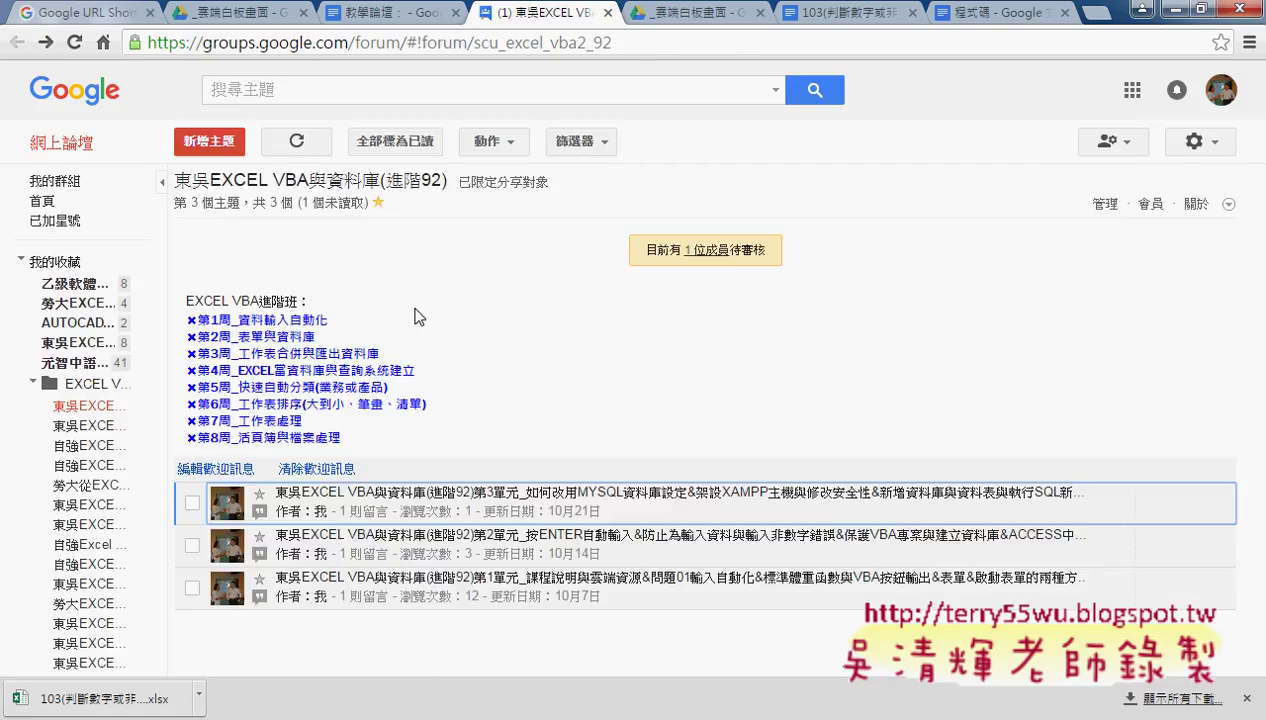
{"action": "left_click", "coordinate": [237, 10]}
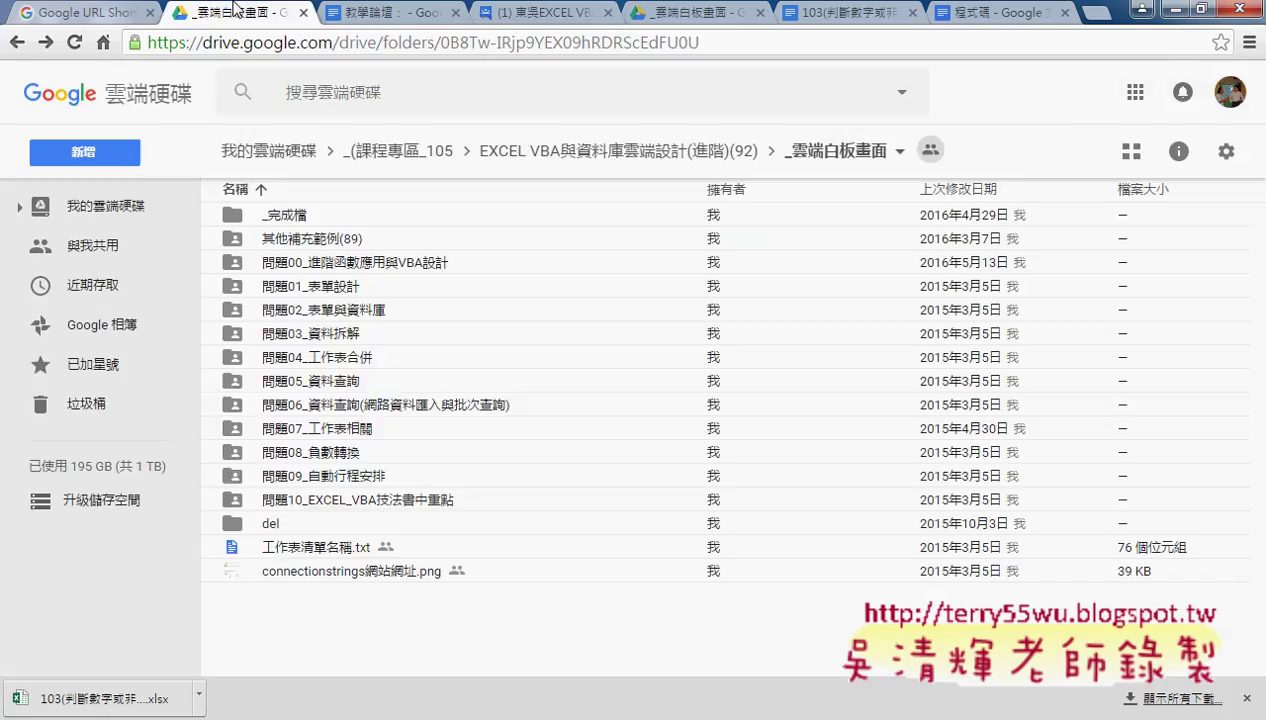
Step: Open the 103 .xlsx workbook from the 問題03_資料拆解 folder in Excel
{"action": "double_click", "coordinate": [331, 336]}
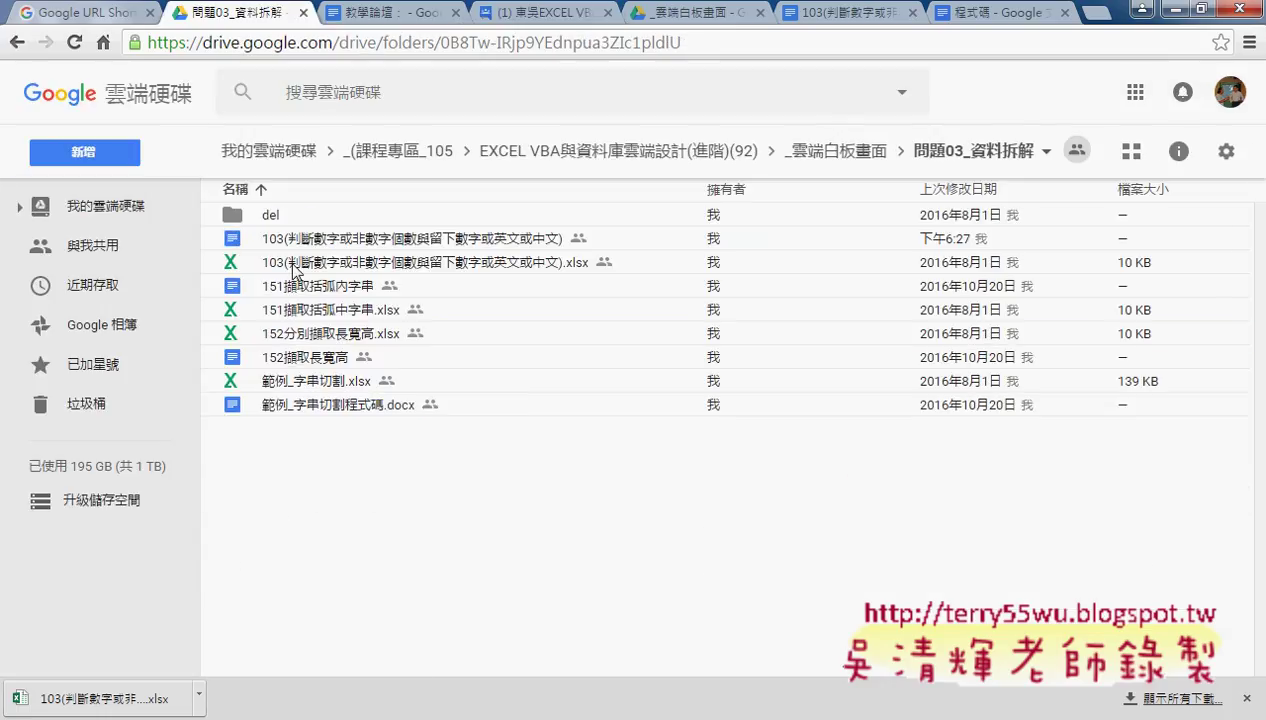
{"action": "left_click", "coordinate": [386, 268]}
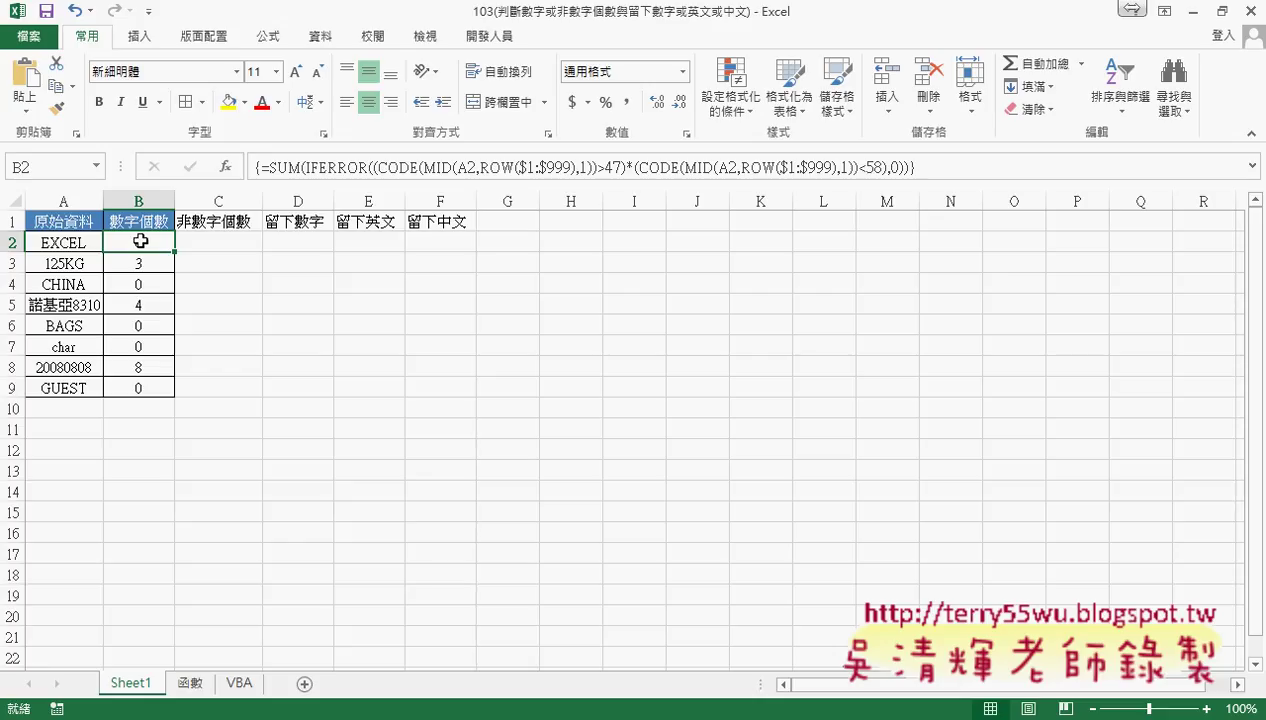
Step: Delete the digit counts in B2:B9 and select the source strings in column A
{"action": "left_click_drag", "start_coordinate": [140, 241], "coordinate": [143, 386]}
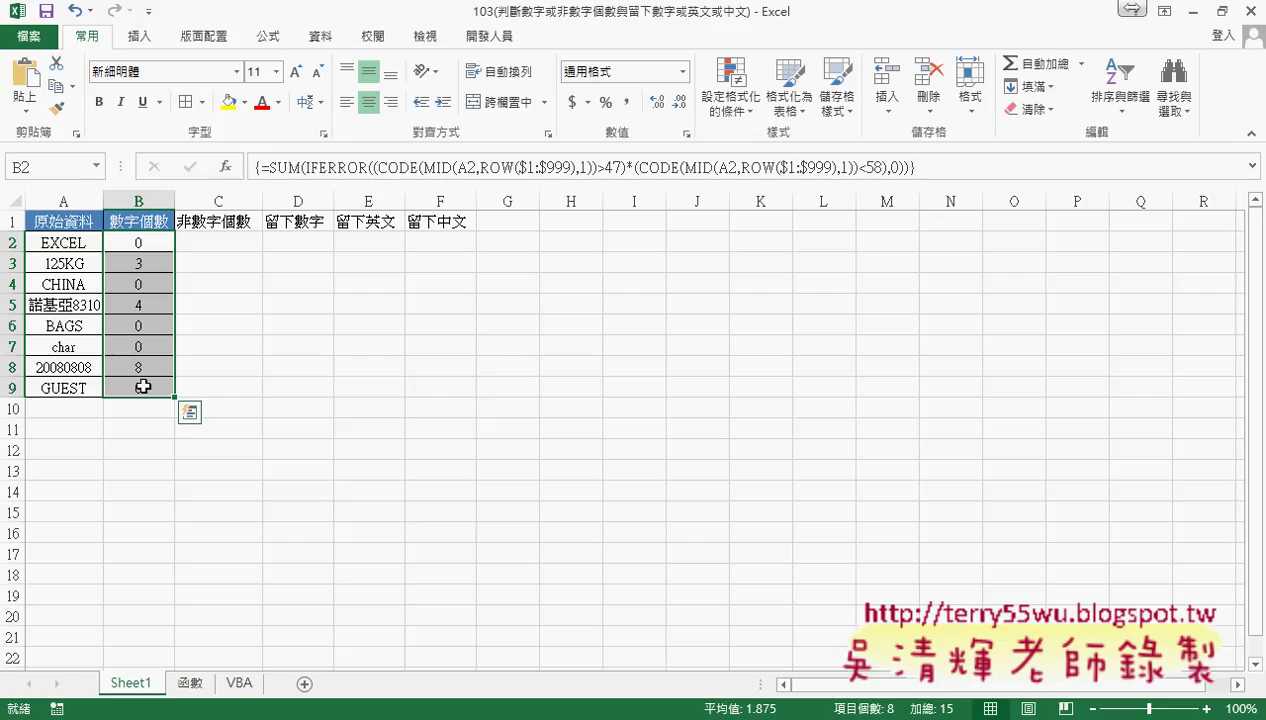
{"action": "key", "text": "Delete"}
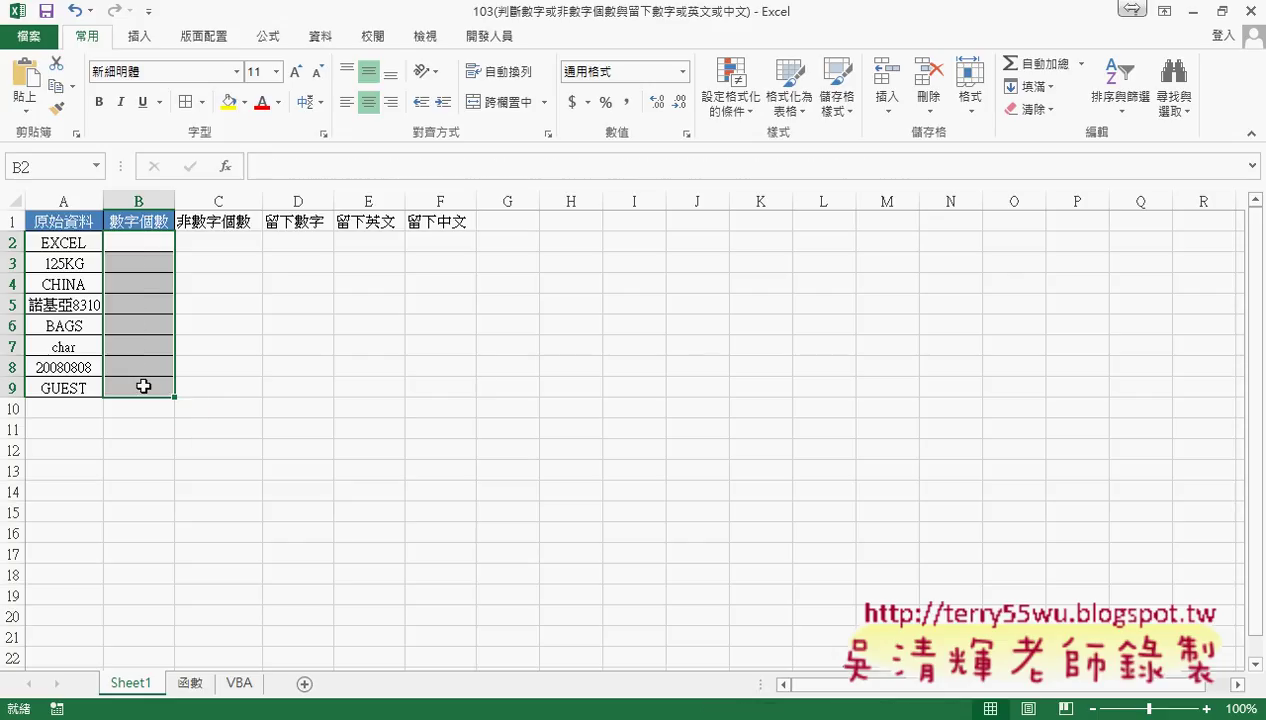
{"action": "left_click", "coordinate": [50, 243]}
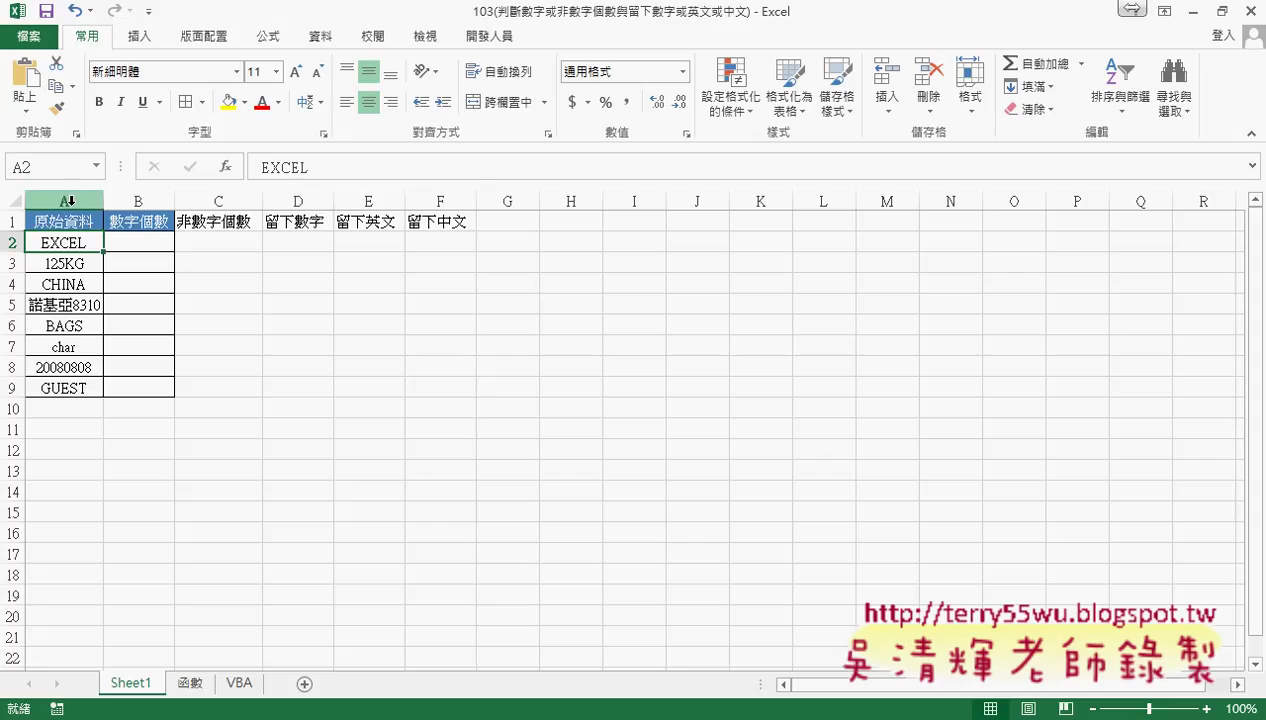
{"action": "left_click", "coordinate": [64, 201]}
{"action": "left_click", "coordinate": [59, 250]}
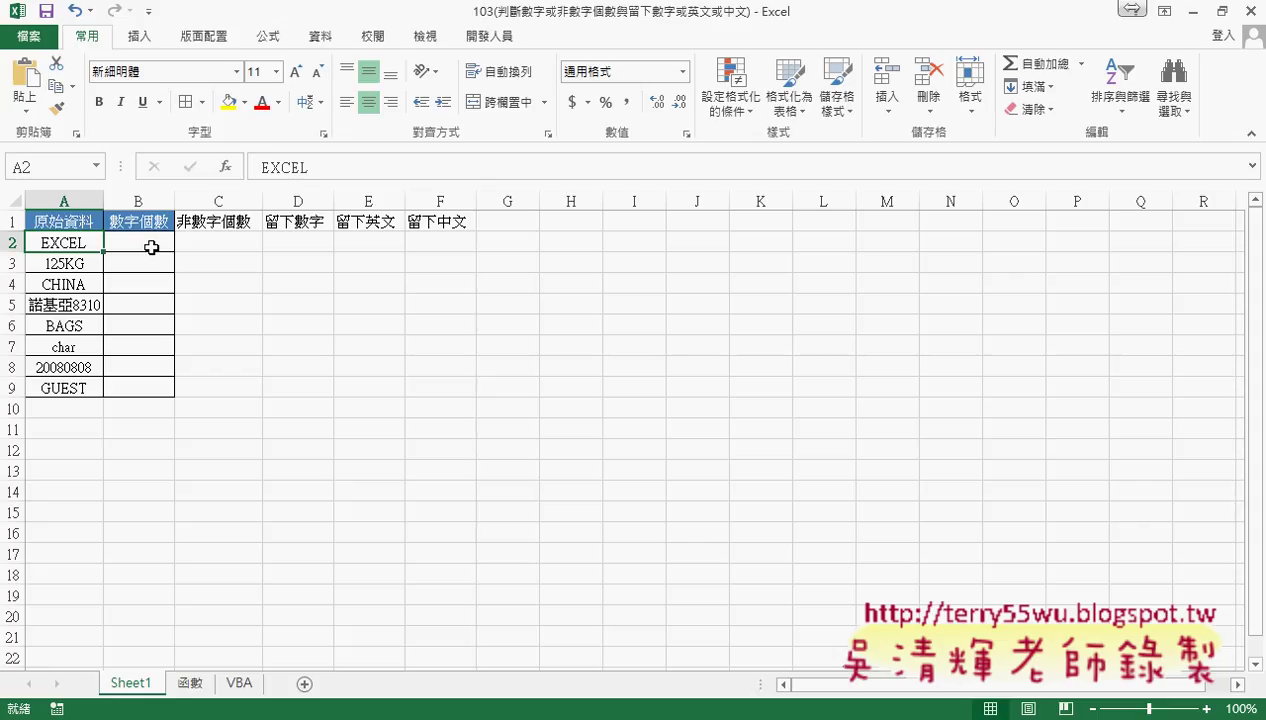
Step: Step through the emptied cells B2 to B5 and back to B2
{"action": "left_click", "coordinate": [151, 247]}
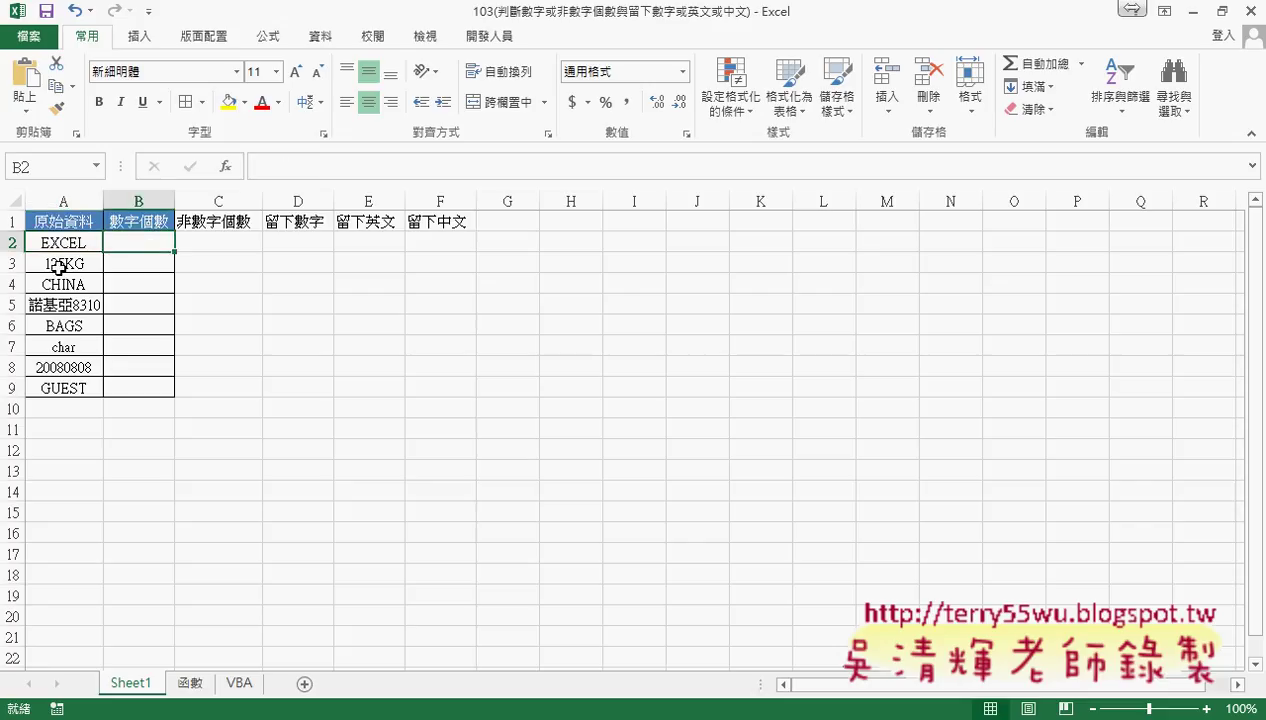
{"action": "left_click", "coordinate": [128, 265]}
{"action": "left_click", "coordinate": [152, 283]}
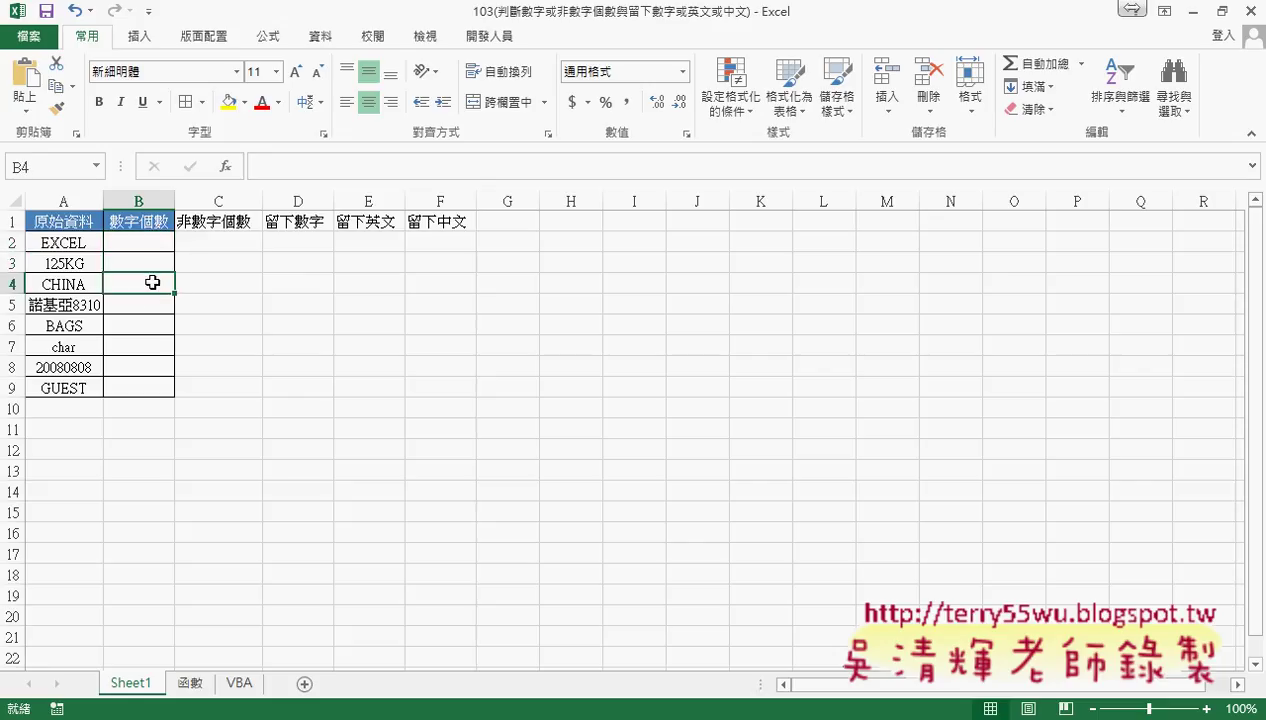
{"action": "left_click", "coordinate": [147, 303]}
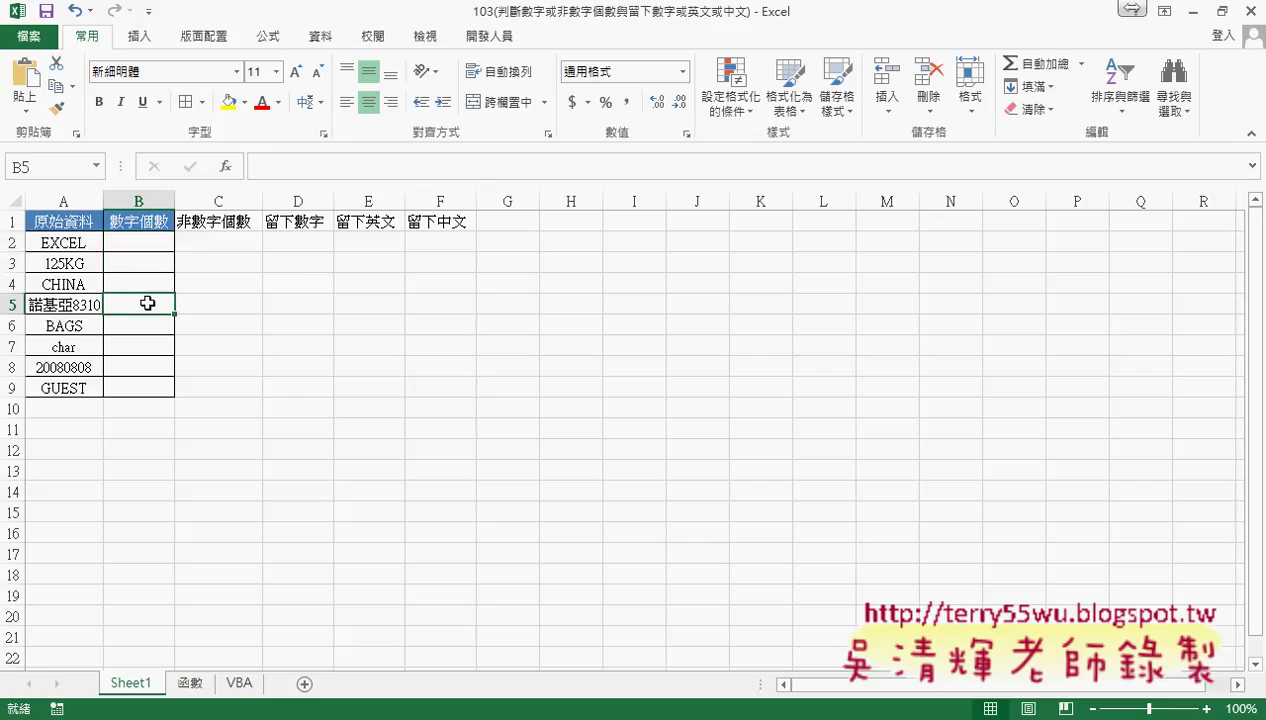
{"action": "left_click", "coordinate": [147, 257]}
{"action": "left_click", "coordinate": [146, 245]}
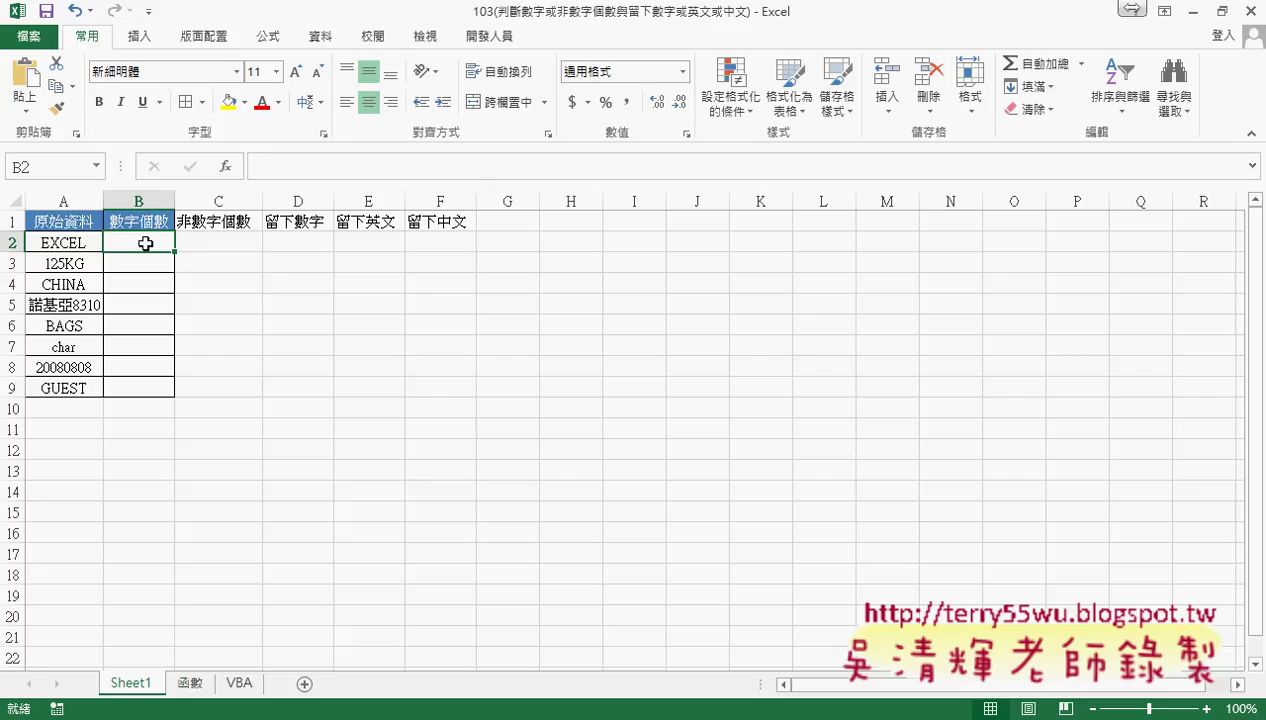
Step: Show the 函數 sheet with its SUM/IFERROR/CODE/MID array formula and counts 0, 3, 0, 4, 0, 0, 8, 0
{"action": "left_click", "coordinate": [188, 686]}
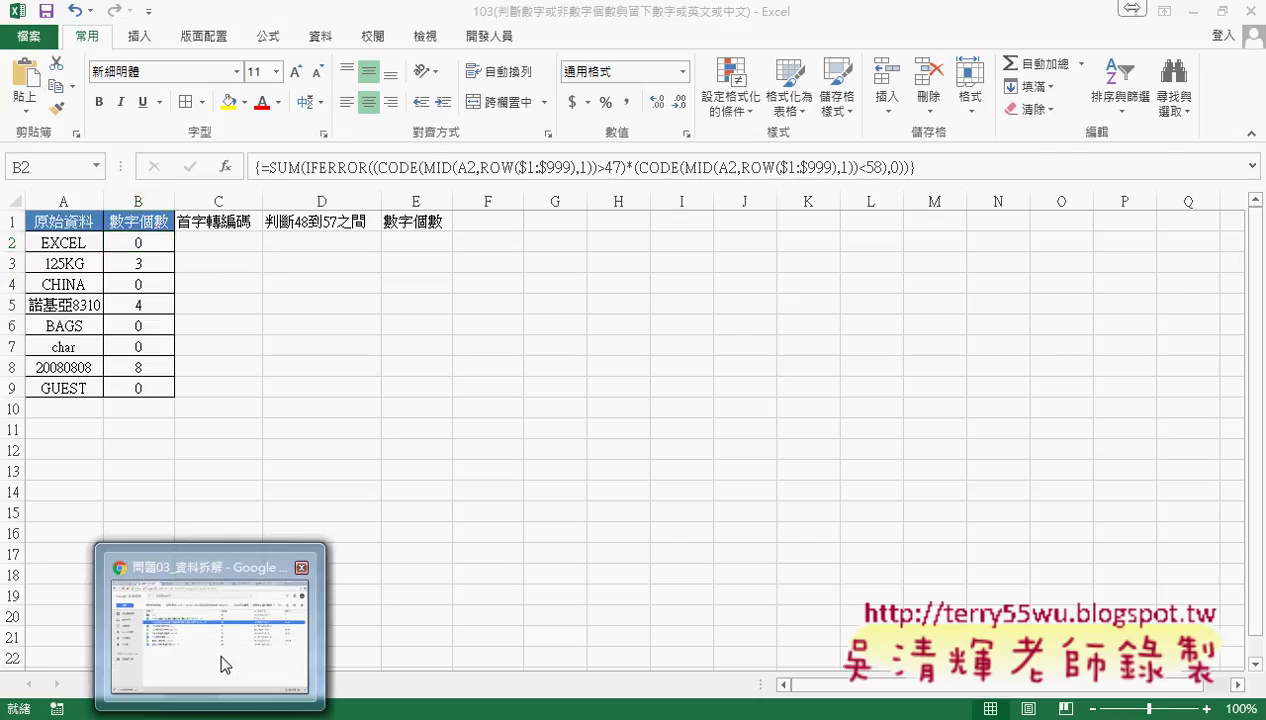
Step: Open the 103 notes Google Doc from Drive and scroll to its ASCII 編碼表
{"action": "left_click", "coordinate": [220, 667]}
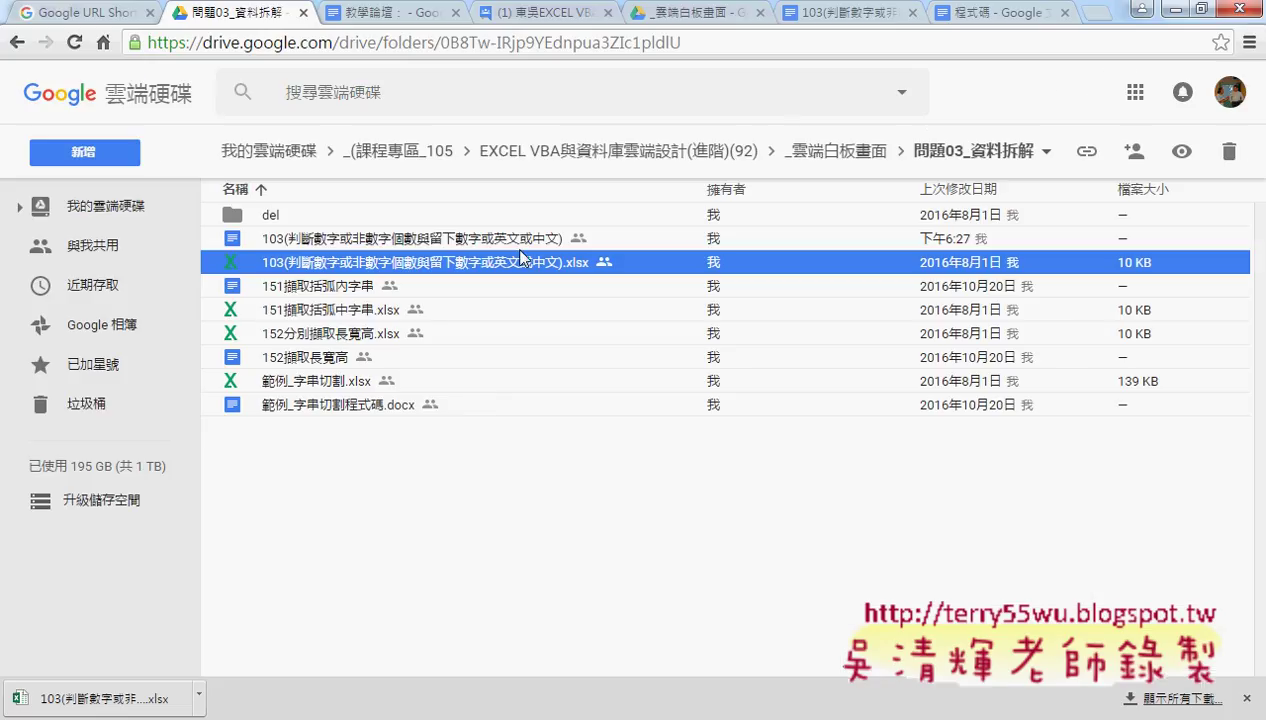
{"action": "double_click", "coordinate": [333, 241]}
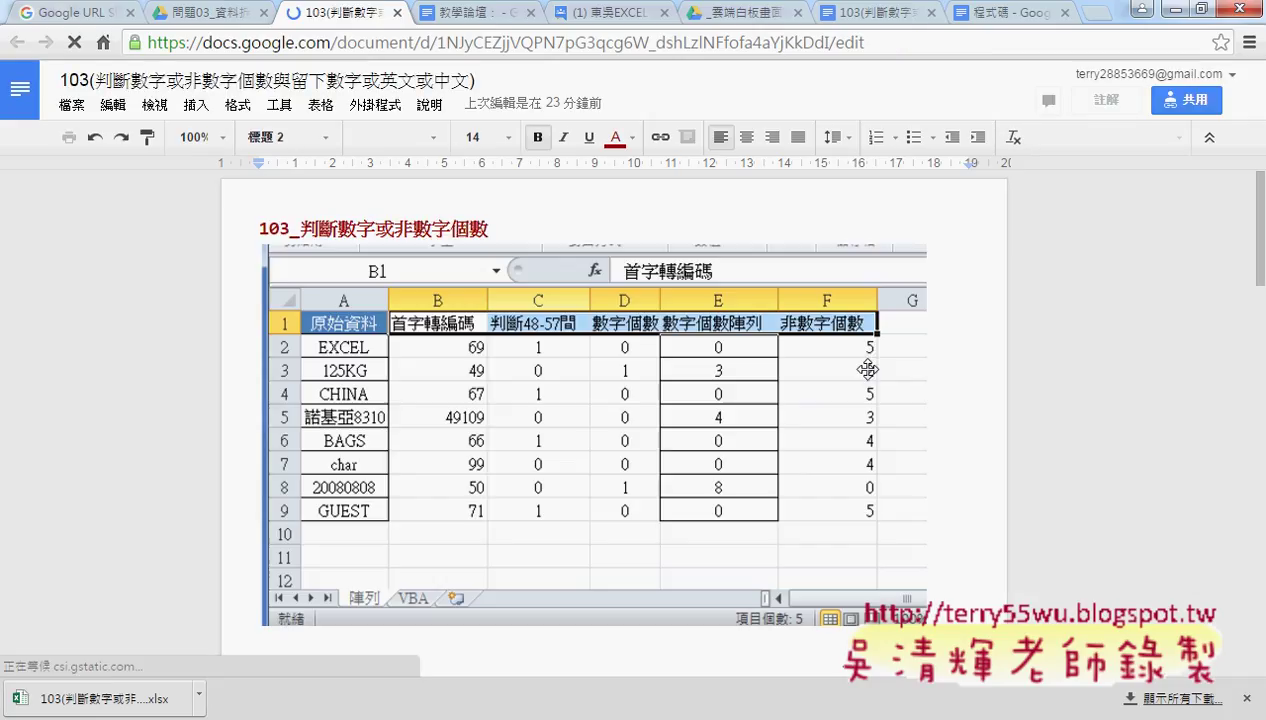
{"action": "scroll", "coordinate": [1118, 415], "scroll_direction": "down", "scroll_amount": 2}
{"action": "scroll", "coordinate": [1114, 407], "scroll_direction": "down", "scroll_amount": 3}
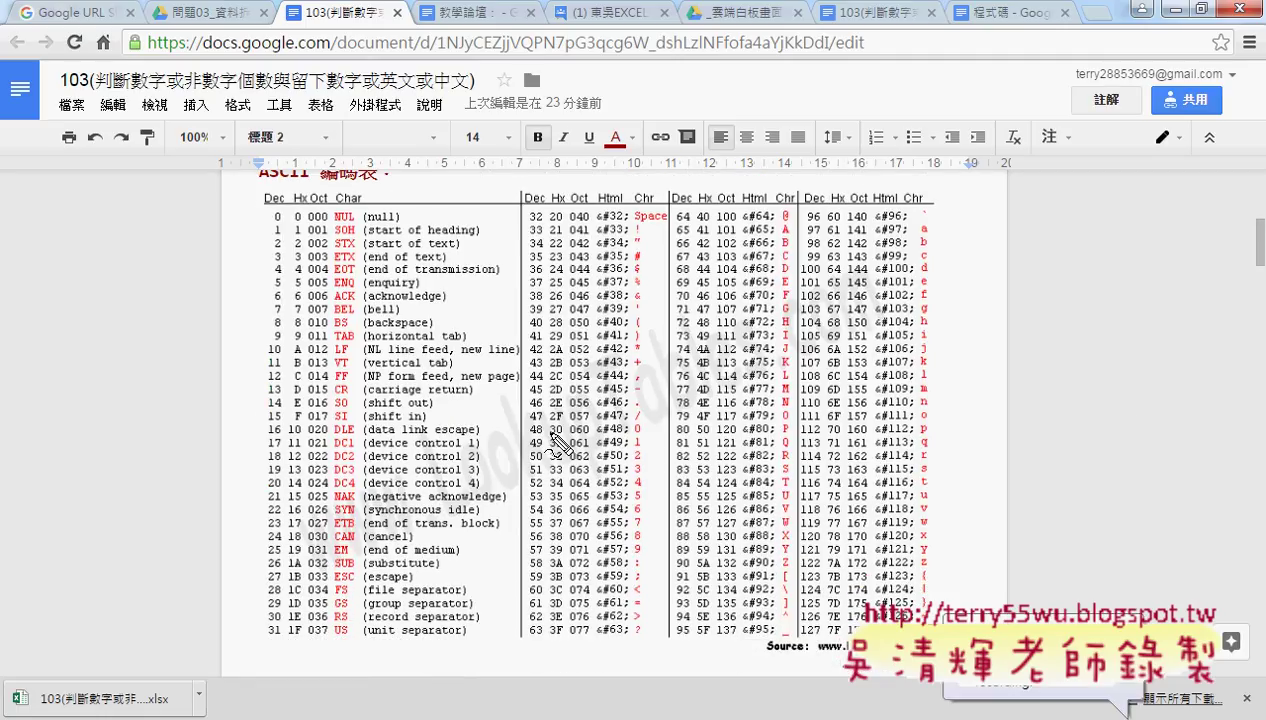
Step: Mark the ASCII rows 47–57 in red to show digits 0–9 map to codes 48–57, then clear the marks
{"action": "left_click_drag", "start_coordinate": [512, 421], "coordinate": [652, 418]}
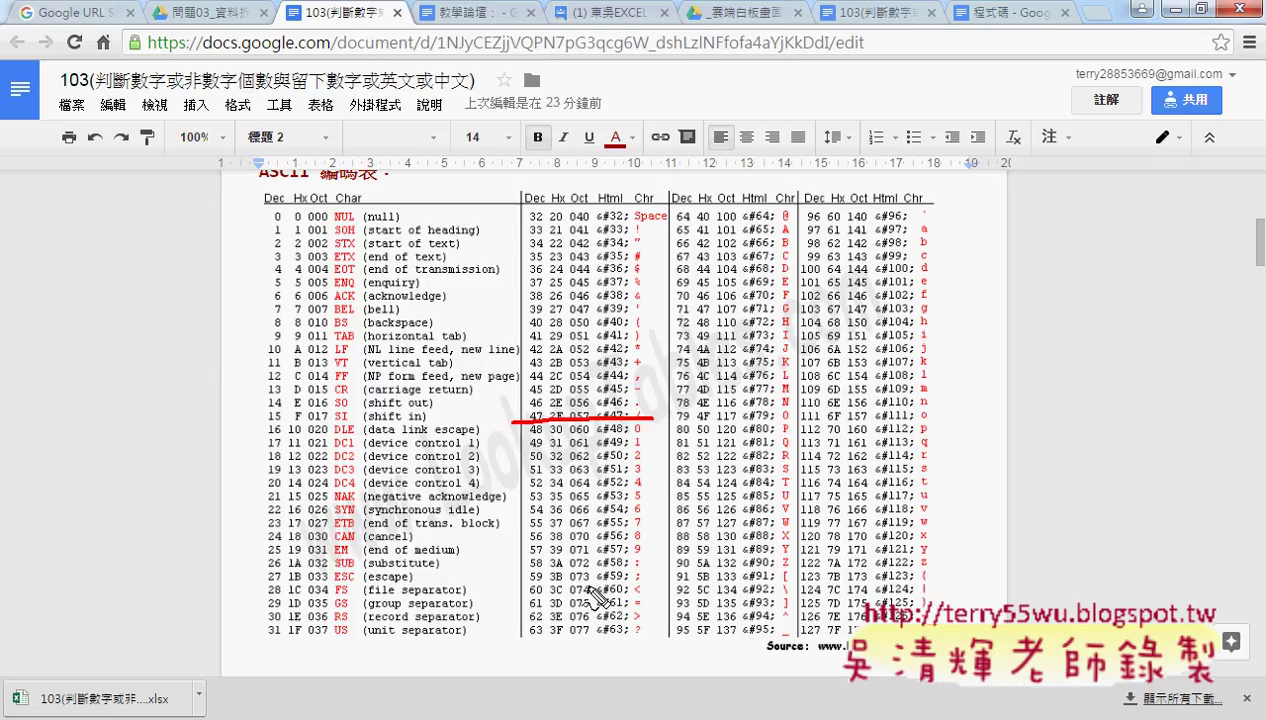
{"action": "left_click_drag", "start_coordinate": [652, 560], "coordinate": [512, 567]}
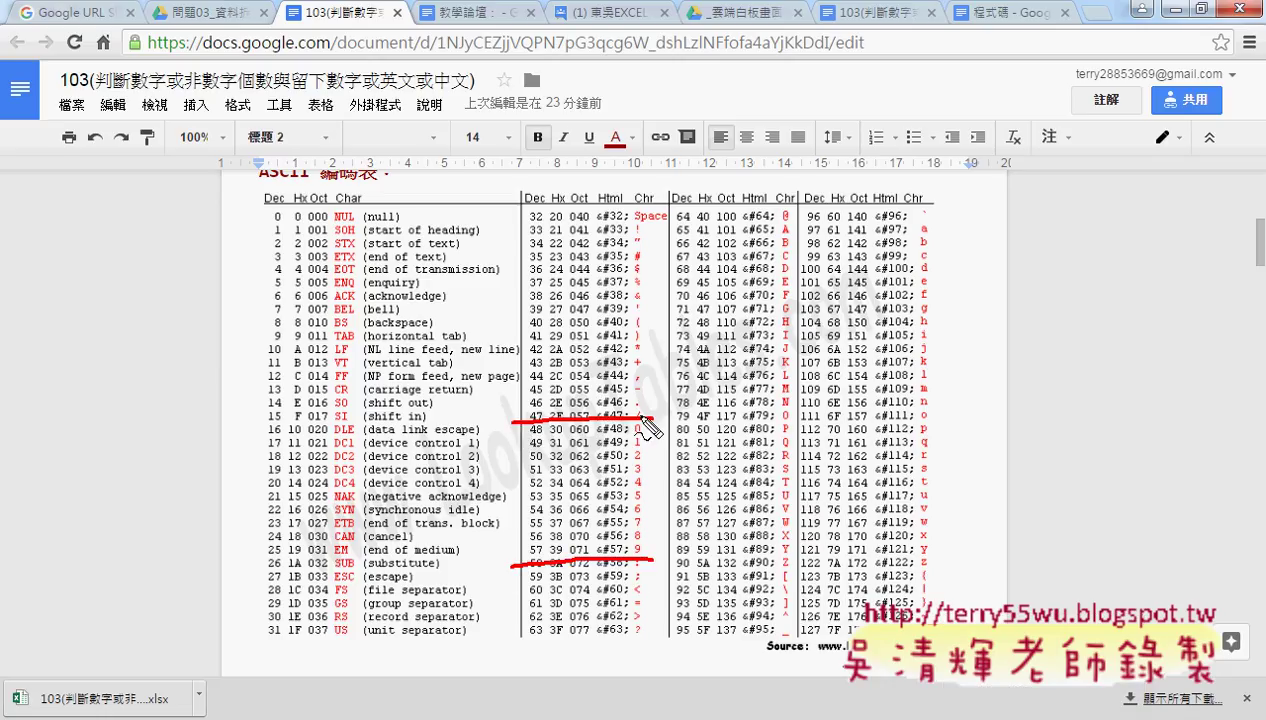
{"action": "mouse_move", "coordinate": [628, 560]}
{"action": "left_mouse_down"}
{"action": "mouse_move", "coordinate": [630, 420]}
{"action": "mouse_move", "coordinate": [658, 578]}
{"action": "left_mouse_up"}
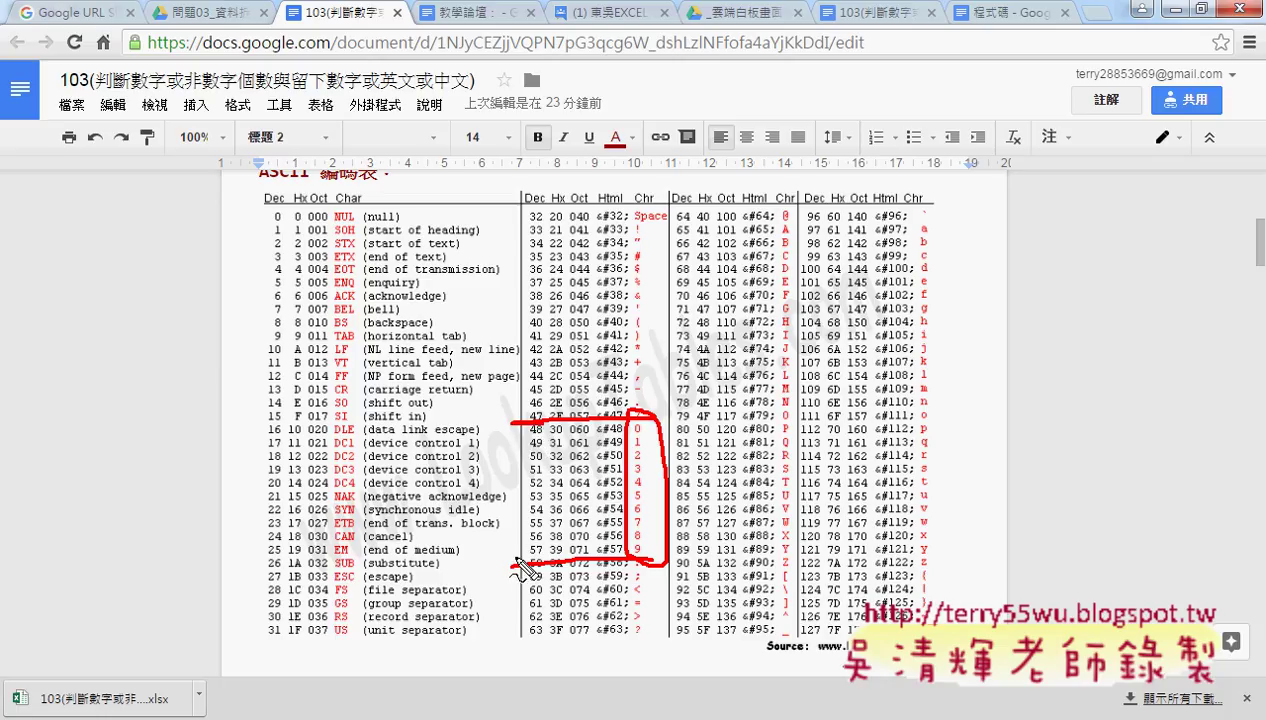
{"action": "left_click_drag", "start_coordinate": [520, 568], "coordinate": [562, 567]}
{"action": "key", "text": "Escape"}
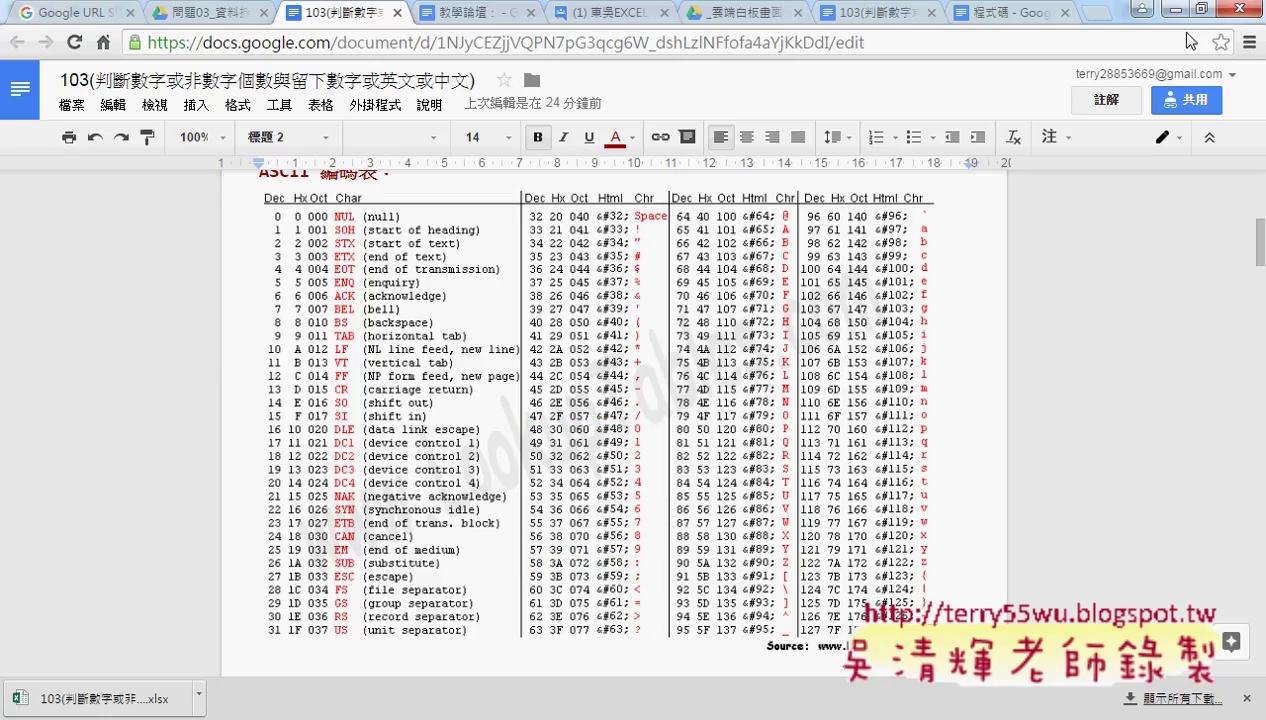
Step: In C2, insert the CODE function from the 文字 (Text) category with A2 as its Text argument, previewing 69
{"action": "left_click", "coordinate": [1142, 8]}
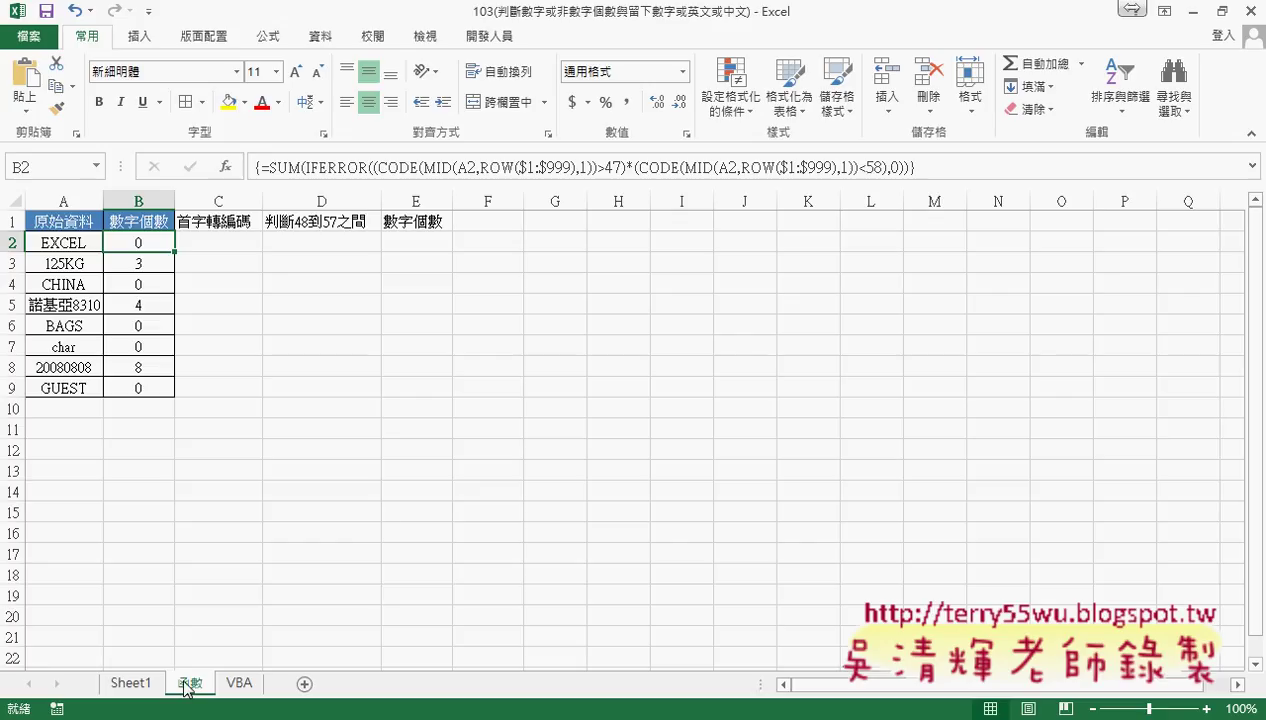
{"action": "left_click", "coordinate": [210, 247]}
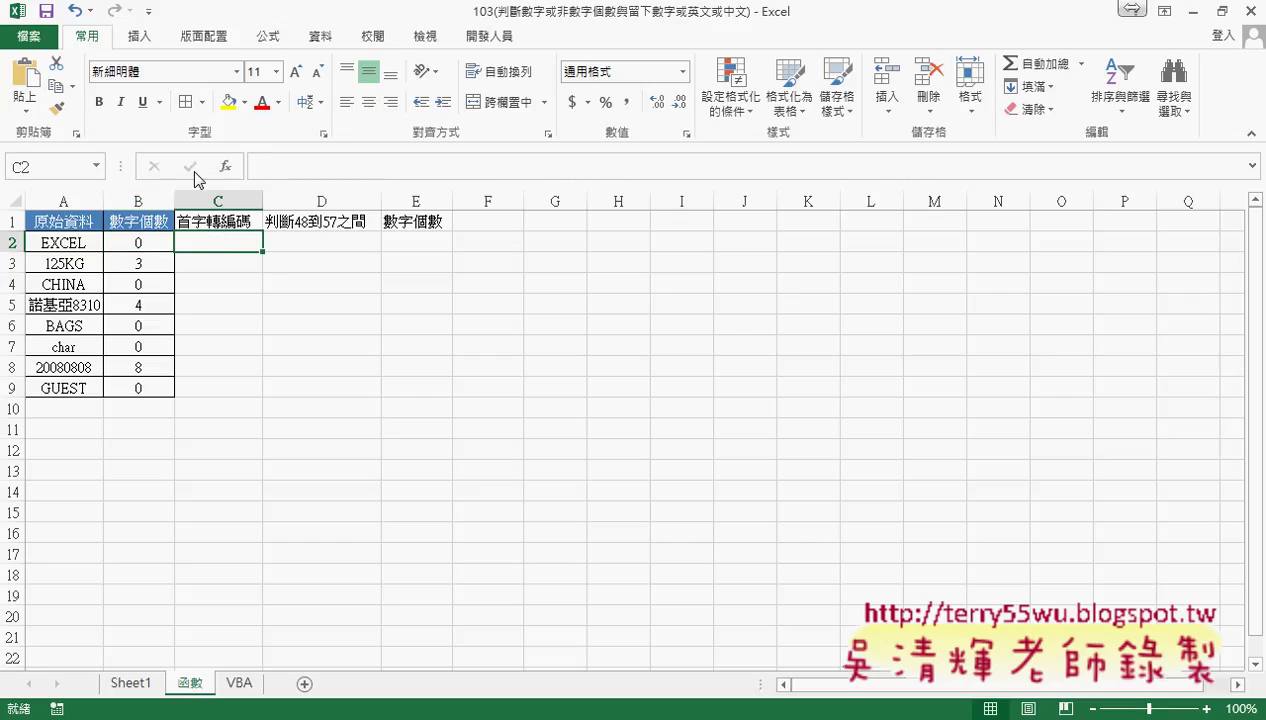
{"action": "left_click", "coordinate": [228, 173]}
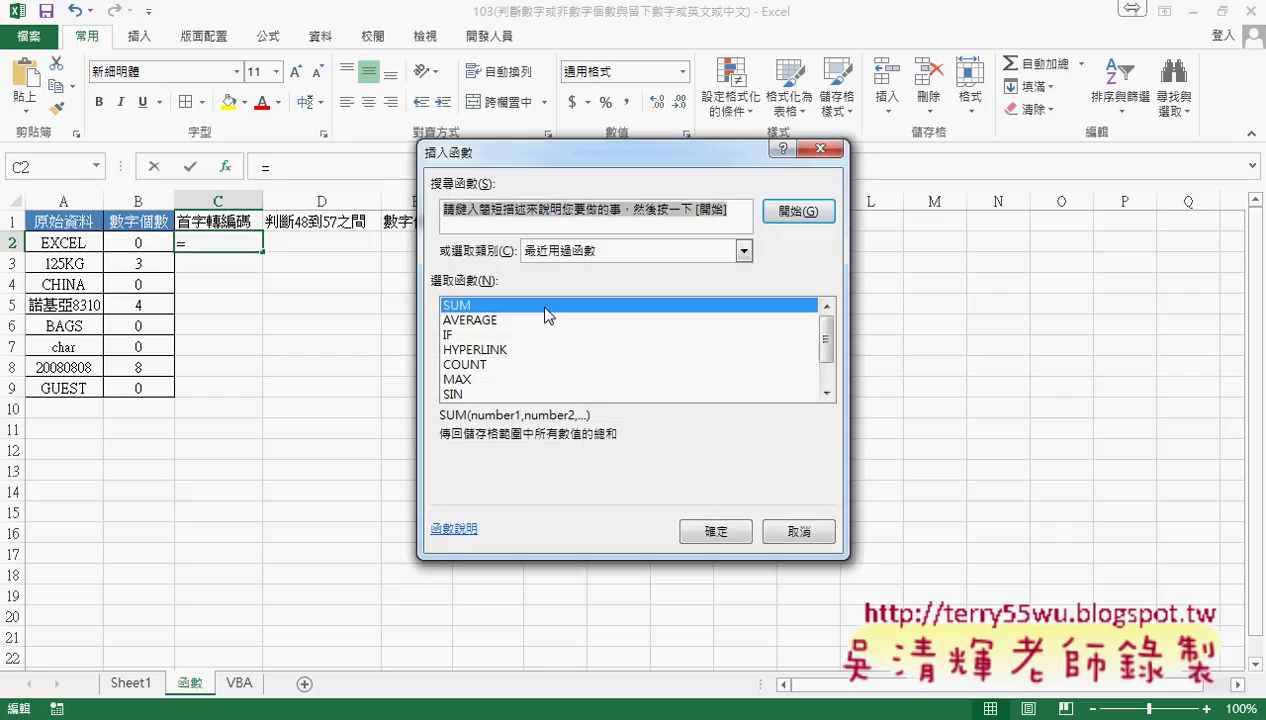
{"action": "left_click", "coordinate": [744, 251]}
{"action": "left_click", "coordinate": [616, 390]}
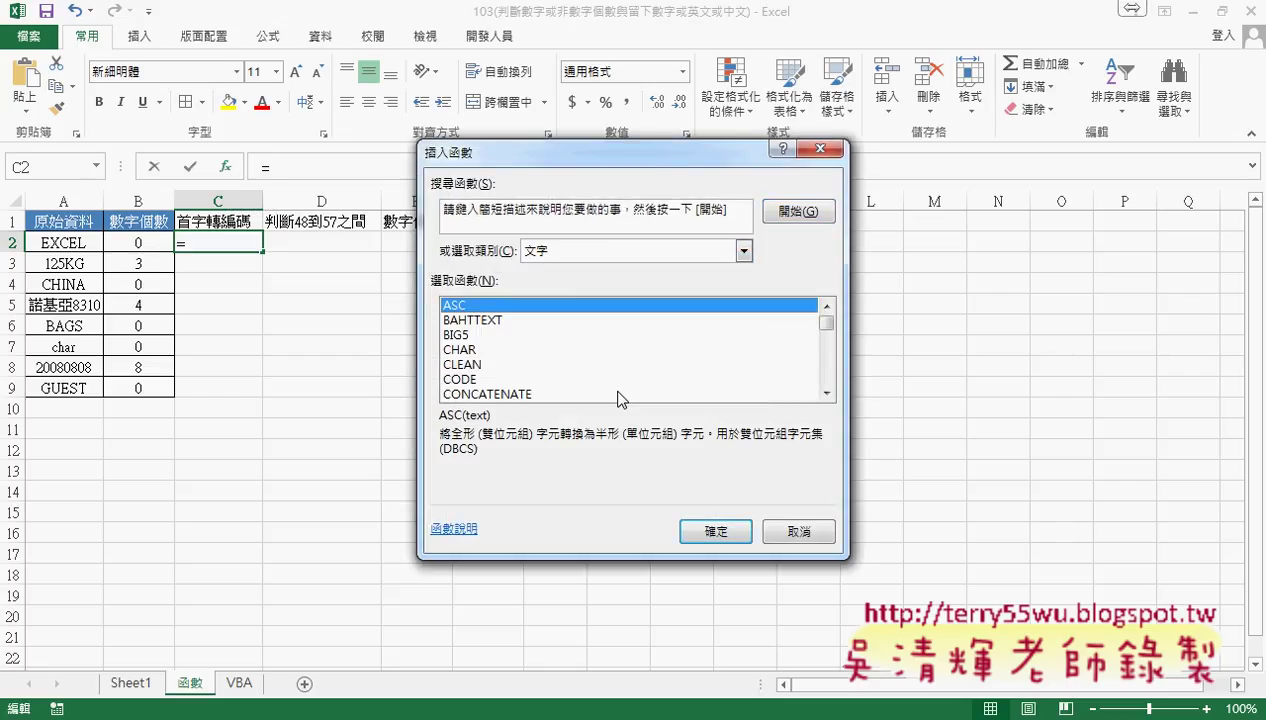
{"action": "scroll", "coordinate": [830, 323], "scroll_direction": "down", "scroll_amount": 1}
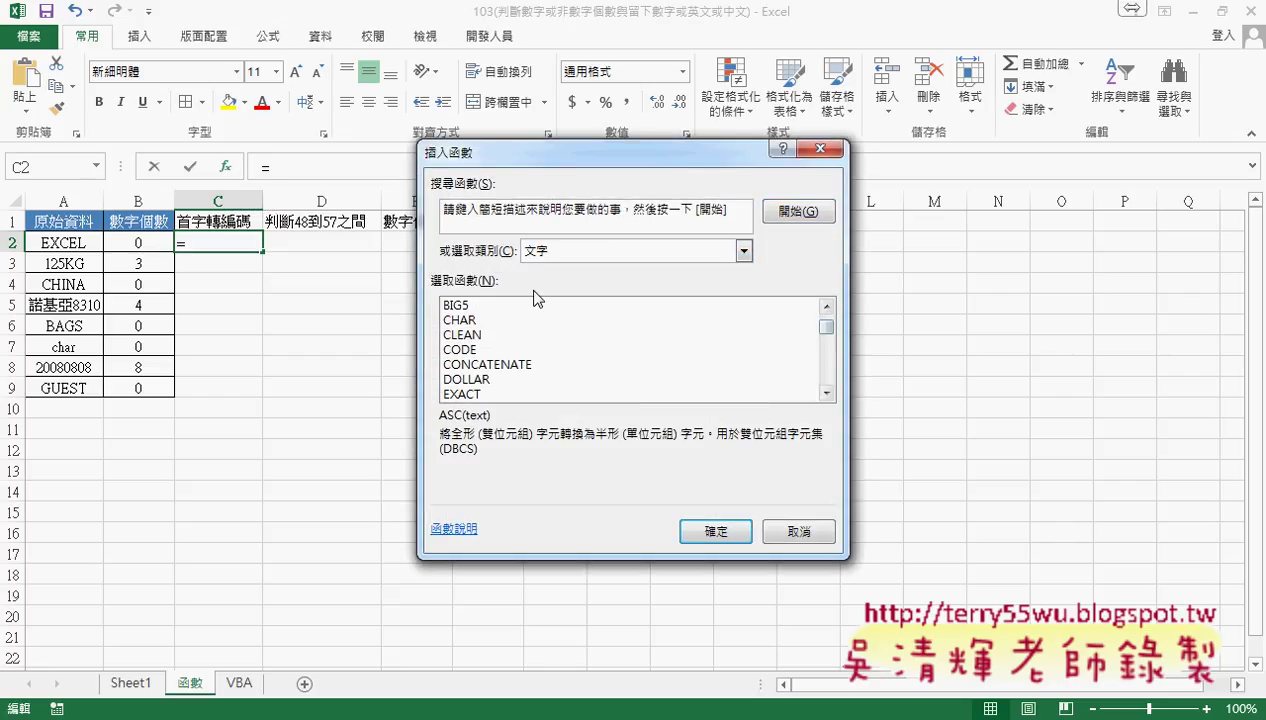
{"action": "left_click", "coordinate": [562, 251]}
{"action": "left_click", "coordinate": [562, 254]}
{"action": "left_click", "coordinate": [465, 352]}
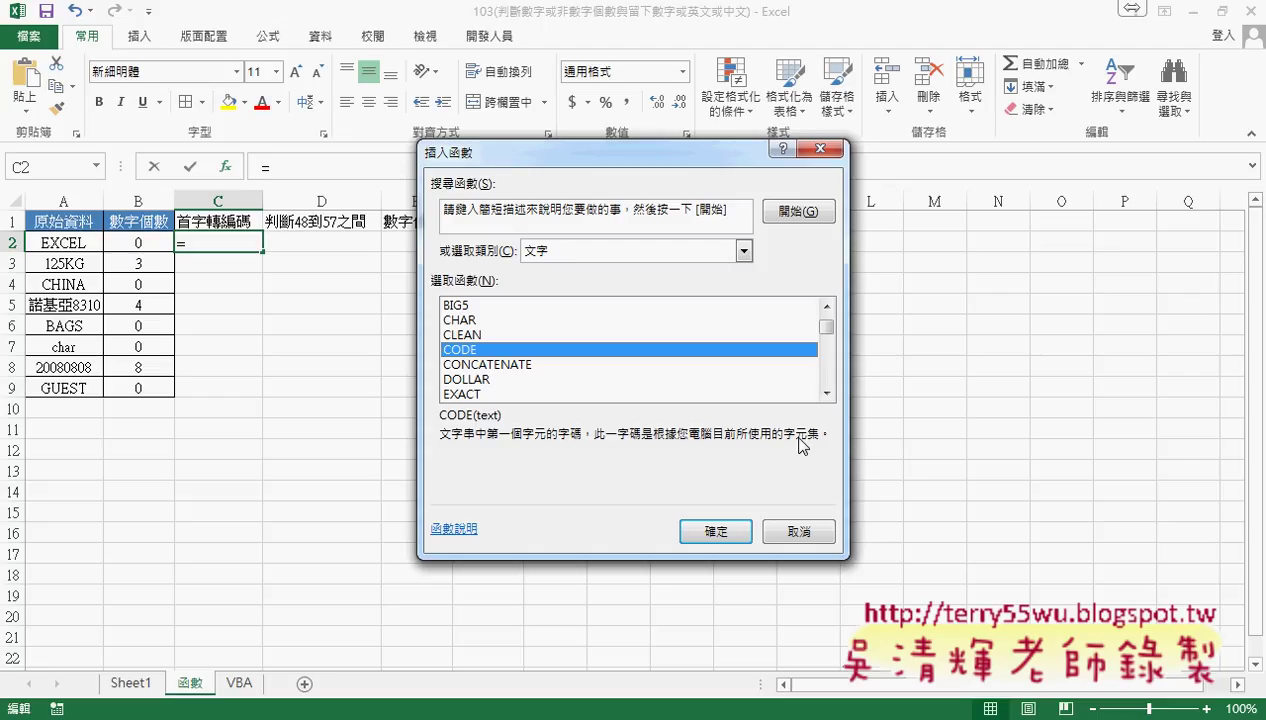
{"action": "left_click", "coordinate": [729, 535]}
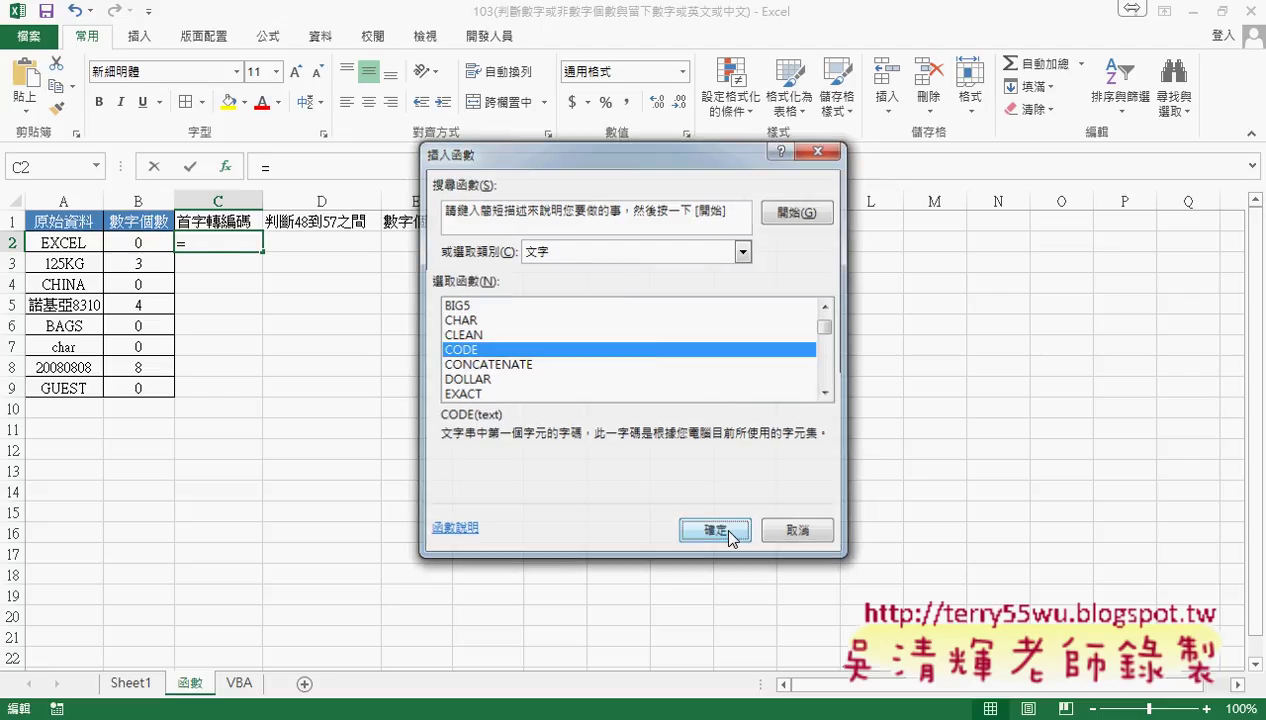
{"action": "left_click", "coordinate": [63, 248]}
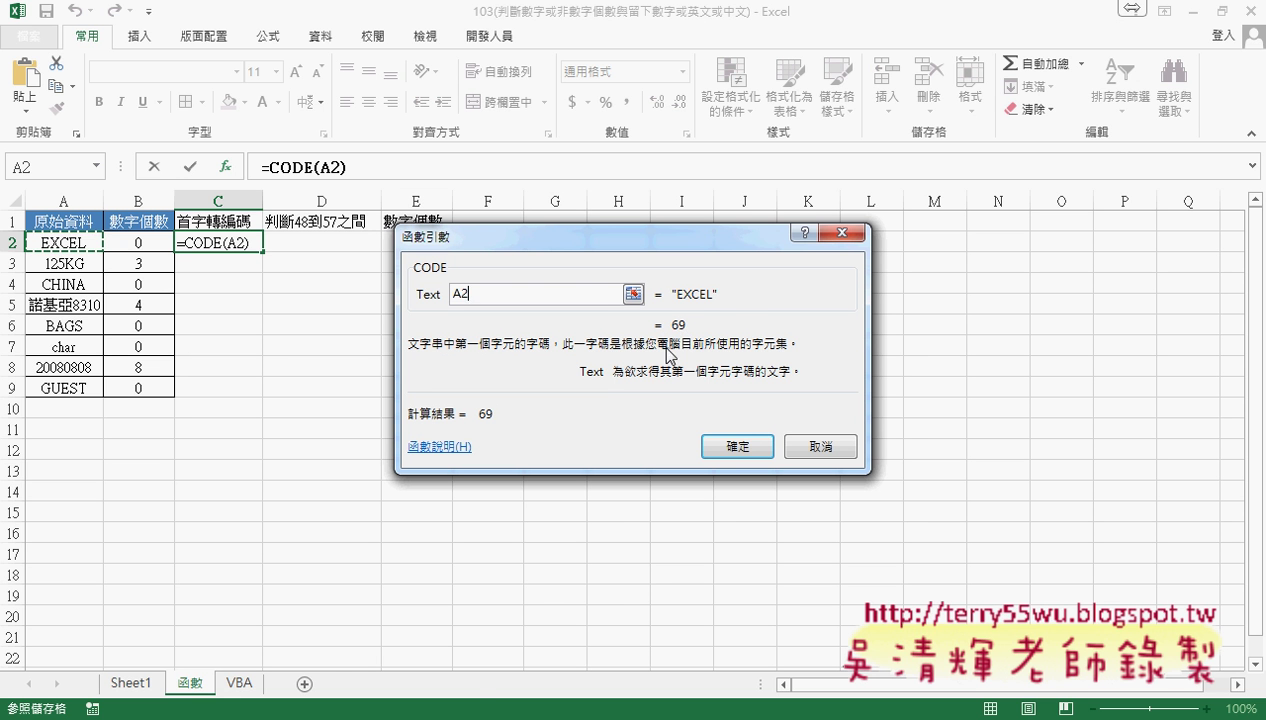
{"action": "key", "text": "alt+Tab"}
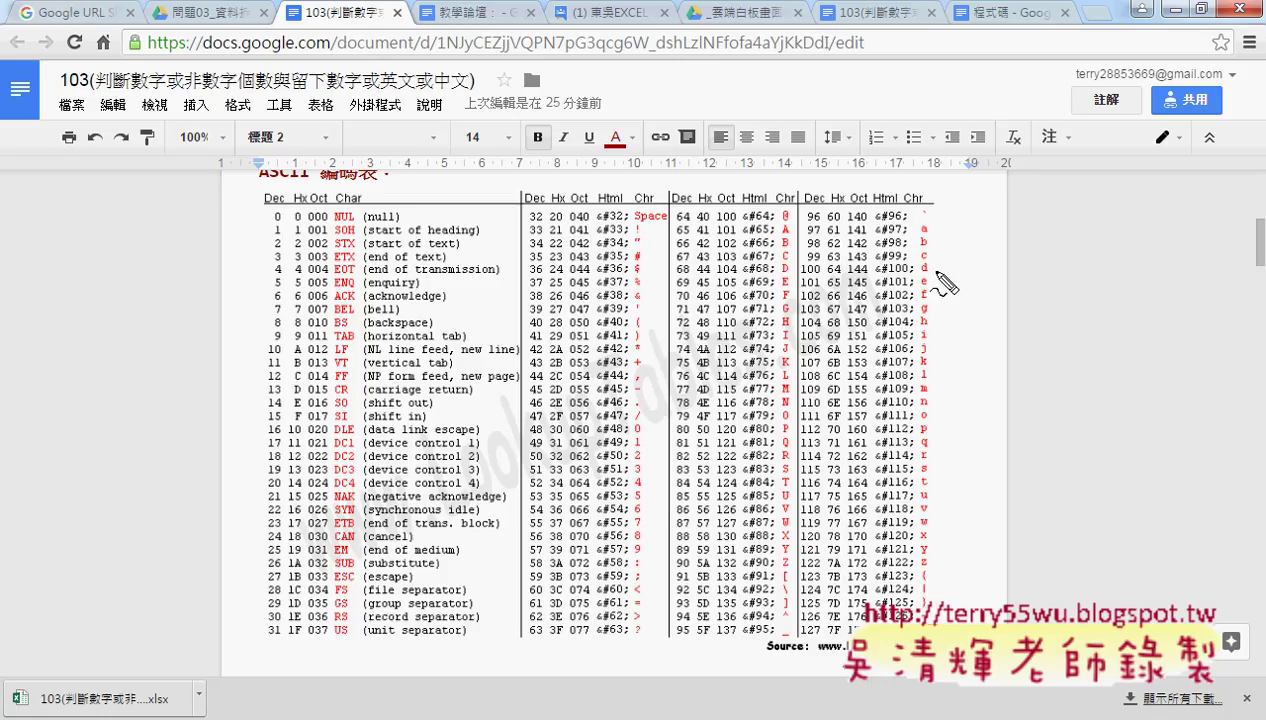
{"action": "mouse_move", "coordinate": [797, 272]}
{"action": "left_mouse_down"}
{"action": "mouse_move", "coordinate": [646, 272]}
{"action": "mouse_move", "coordinate": [680, 297]}
{"action": "left_mouse_up"}
Step: Confirm =CODE(A2) in C2 and fill it down through C9
{"action": "left_click", "coordinate": [1168, 10]}
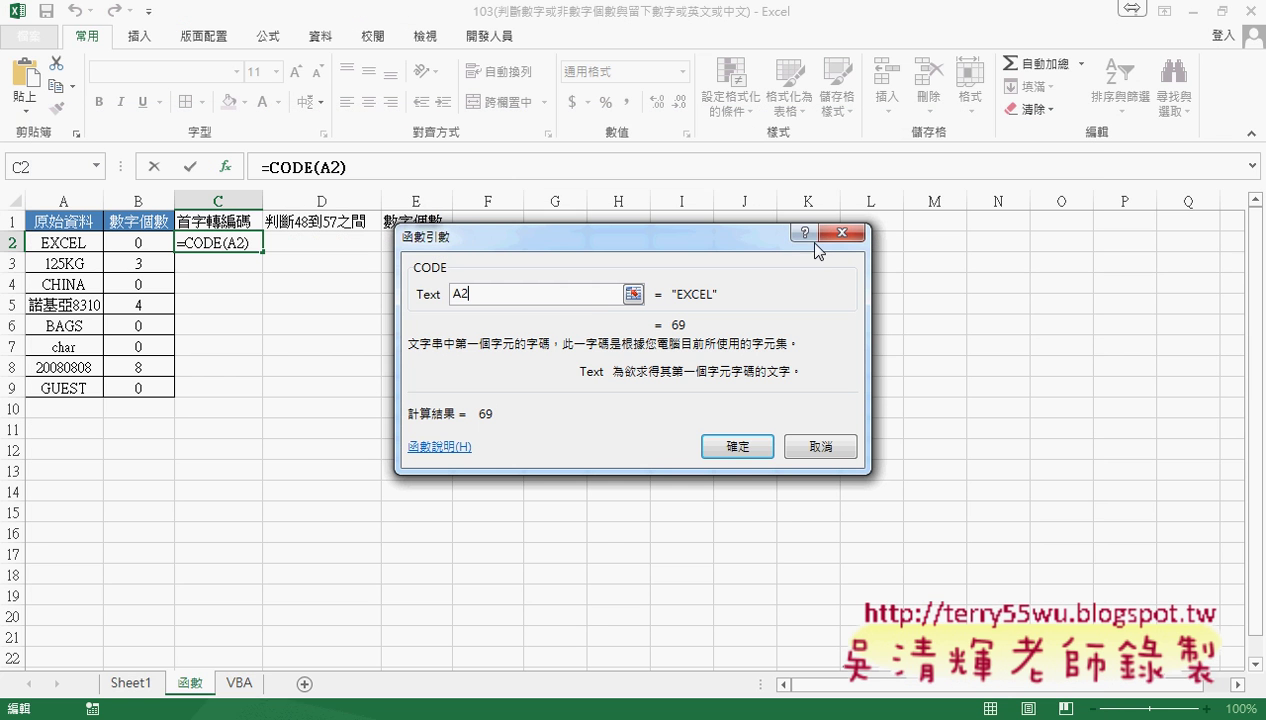
{"action": "left_click", "coordinate": [738, 447]}
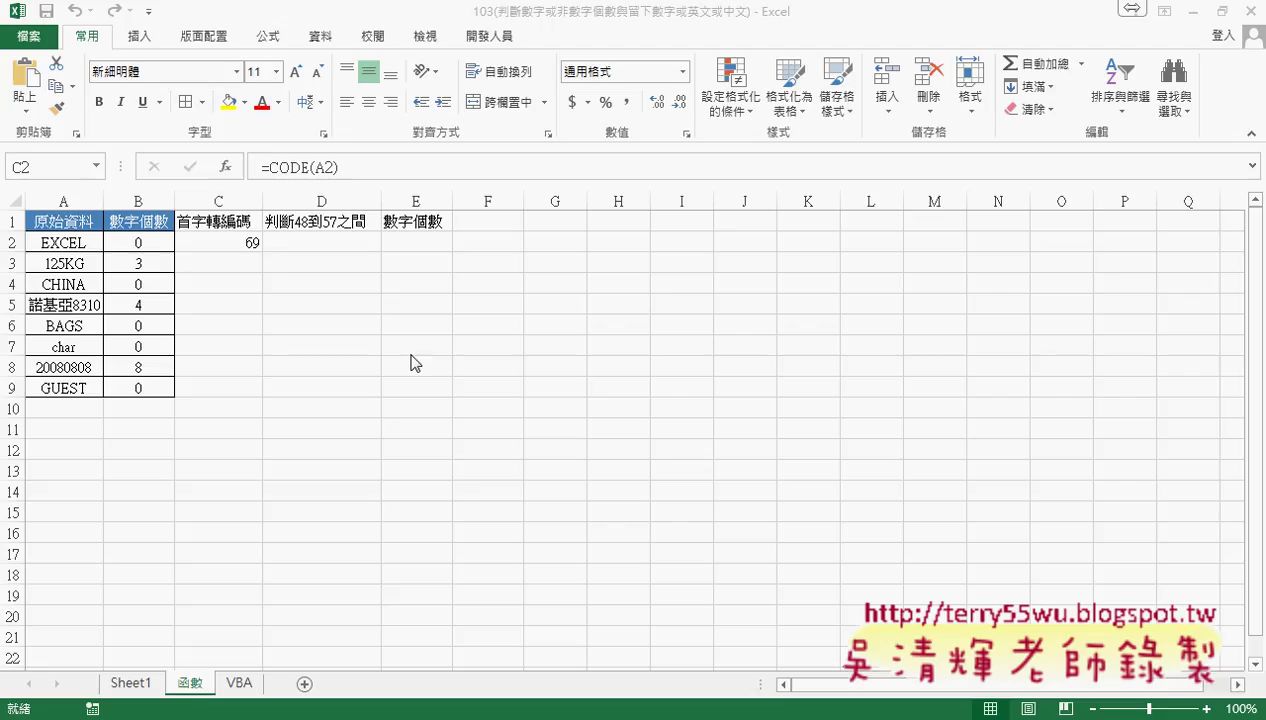
{"action": "left_click", "coordinate": [232, 244]}
{"action": "left_click_drag", "start_coordinate": [262, 252], "coordinate": [274, 393]}
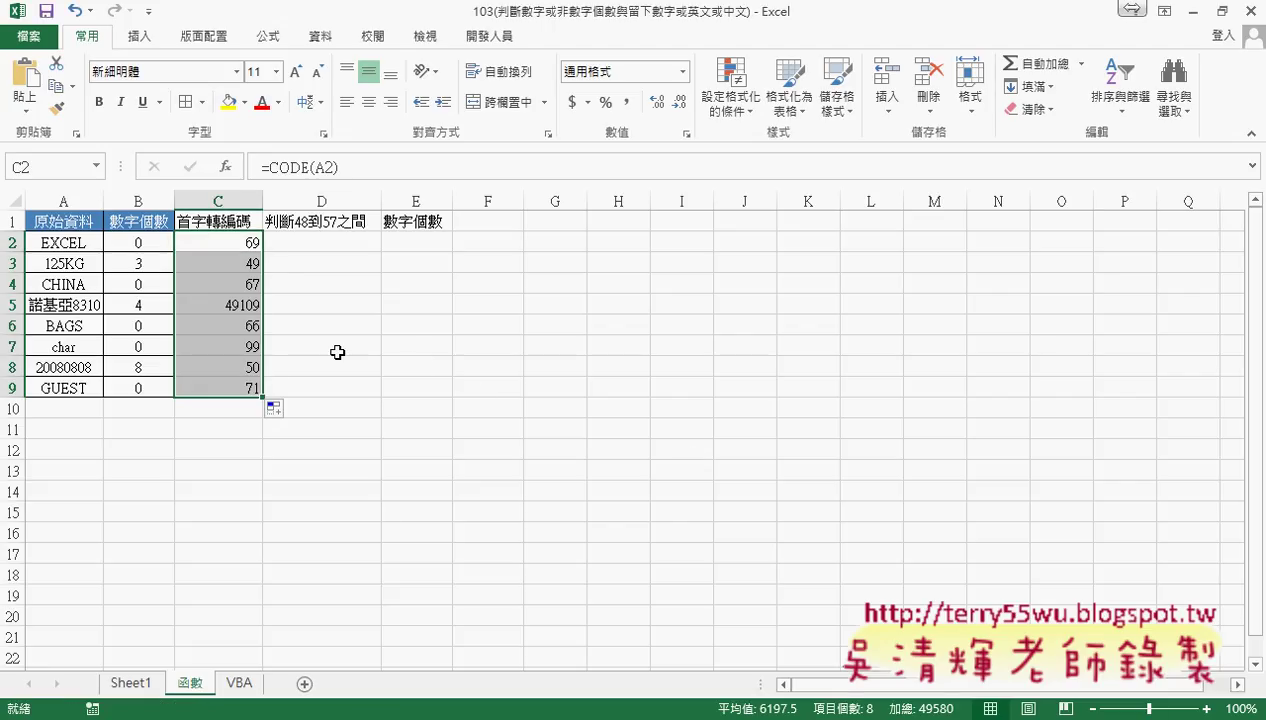
Step: Check the copied CODE formulas in C3, C5 and C6, then select D2
{"action": "left_click", "coordinate": [243, 265]}
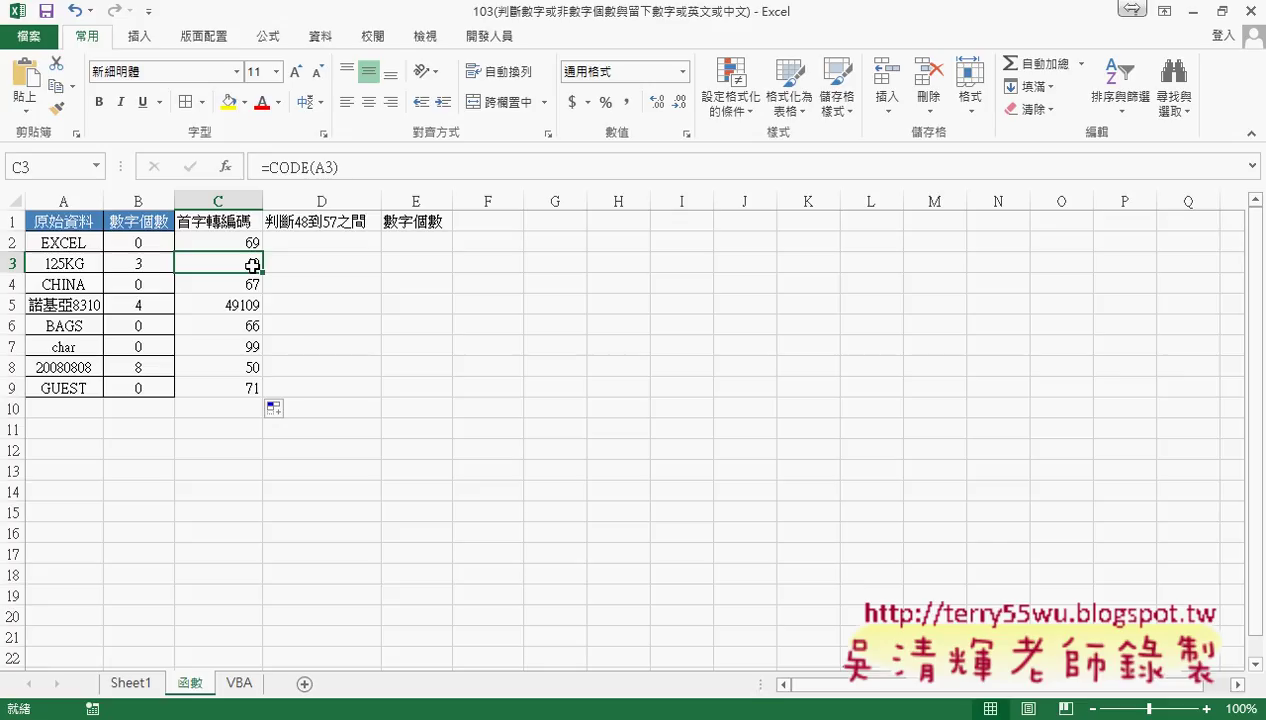
{"action": "left_click", "coordinate": [256, 305]}
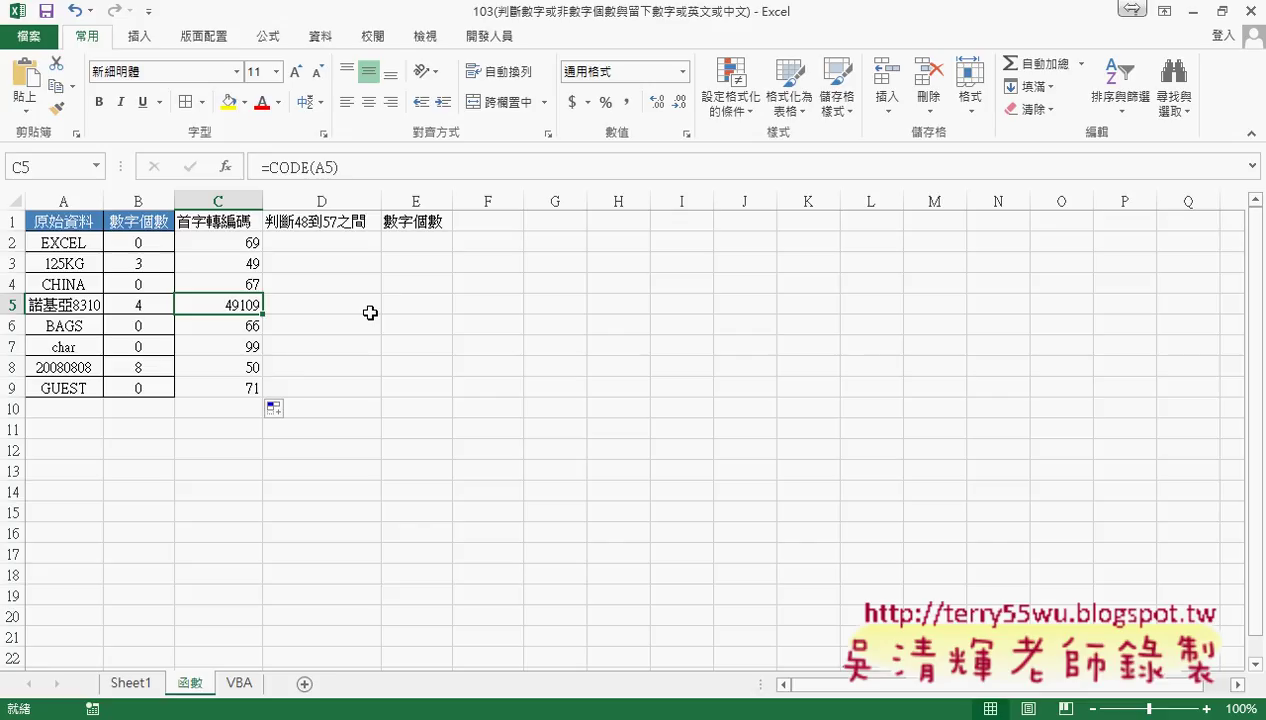
{"action": "left_click", "coordinate": [245, 325]}
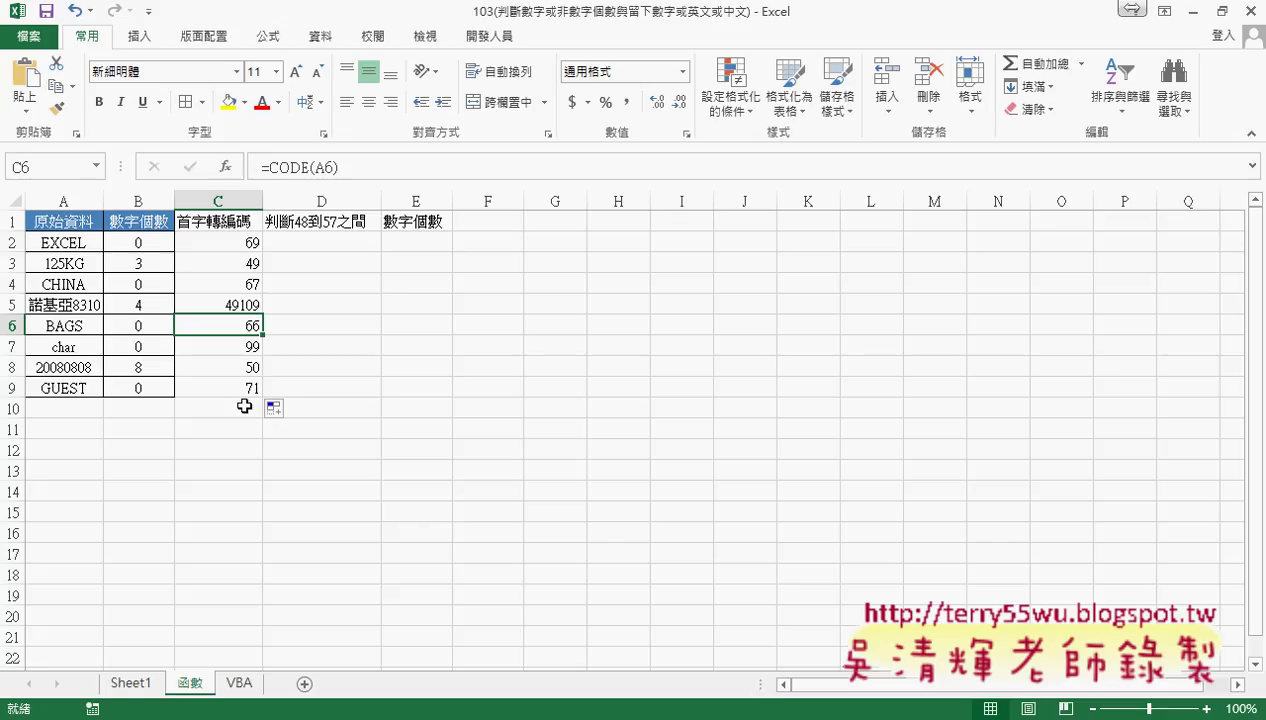
{"action": "left_click", "coordinate": [305, 243]}
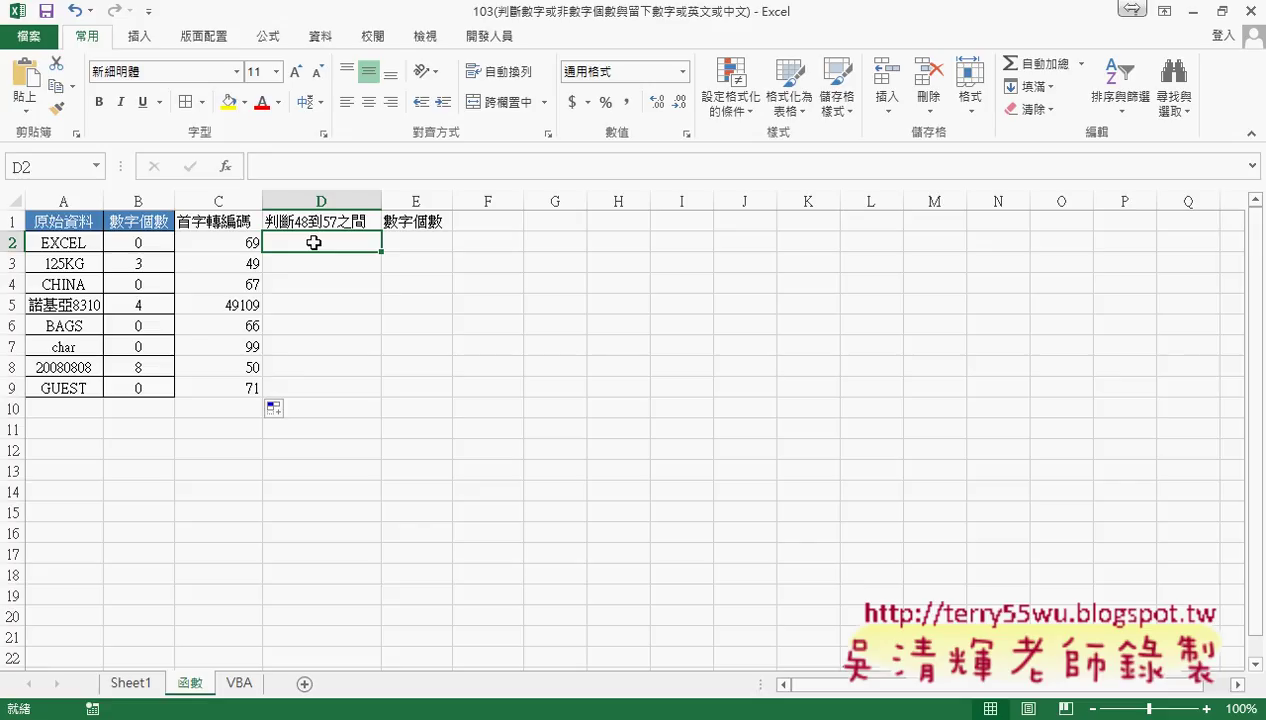
{"action": "left_click", "coordinate": [417, 238]}
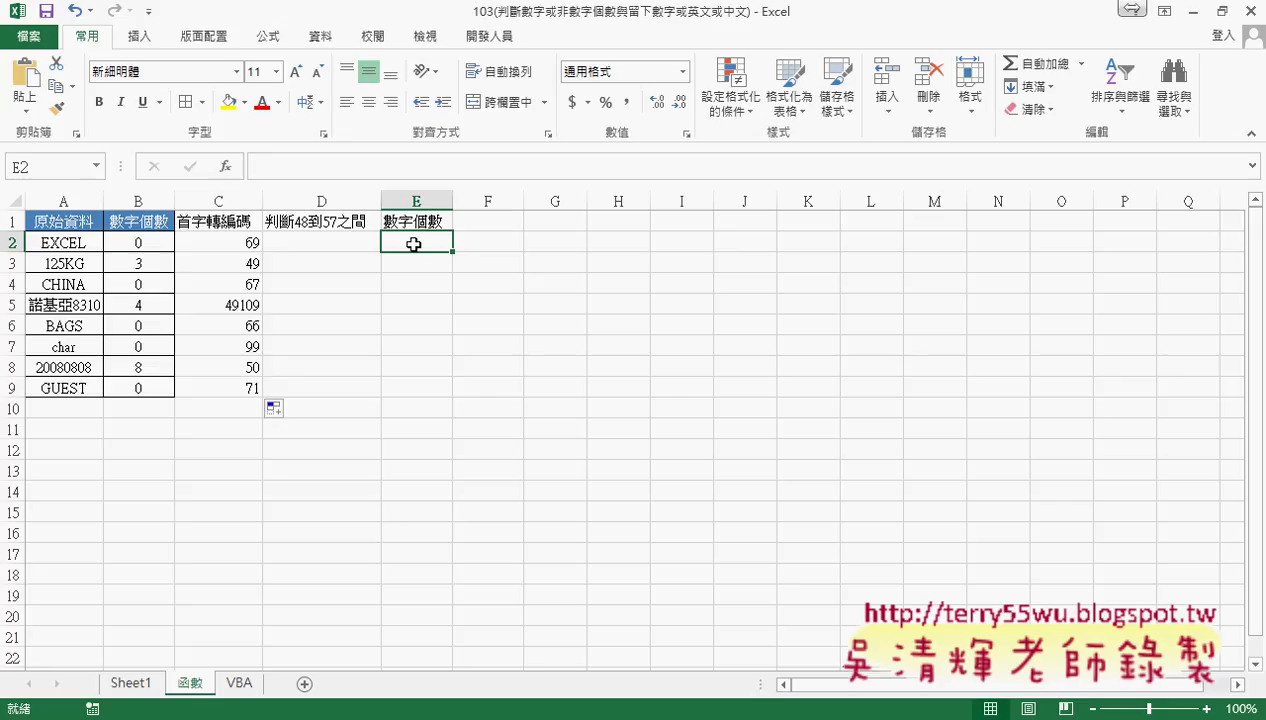
{"action": "left_click", "coordinate": [326, 242]}
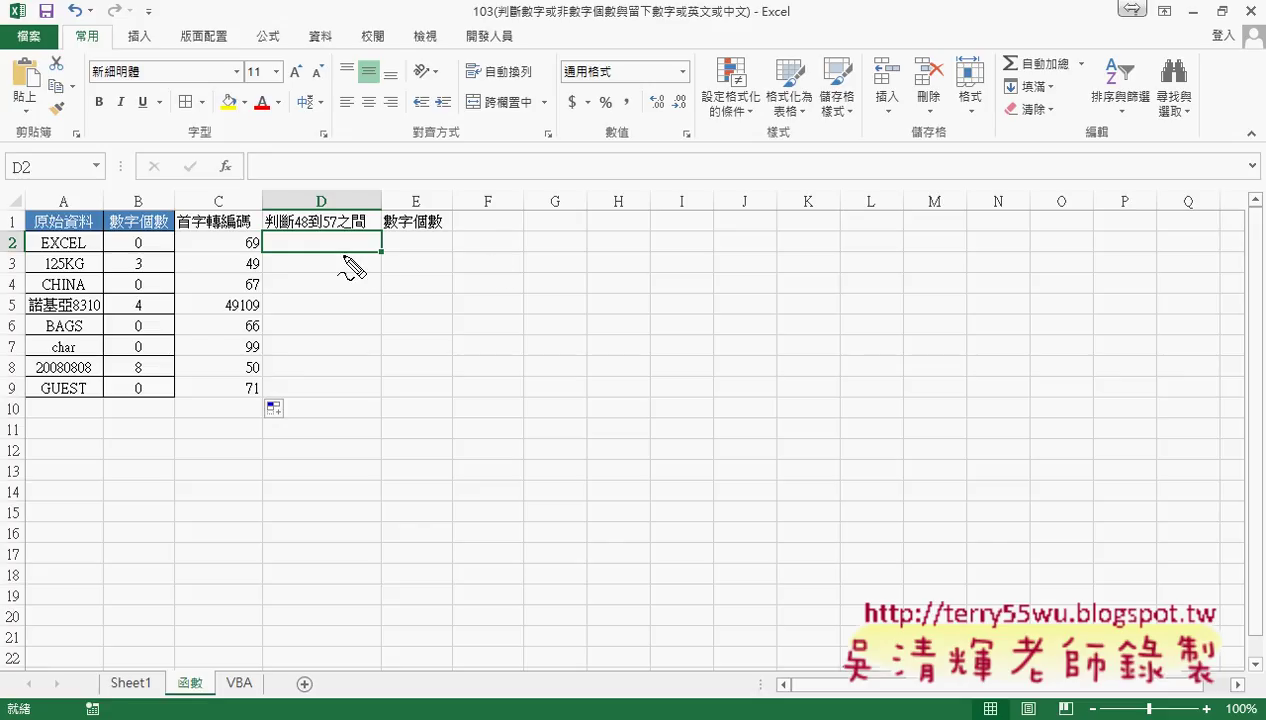
{"action": "left_click_drag", "start_coordinate": [276, 232], "coordinate": [262, 262]}
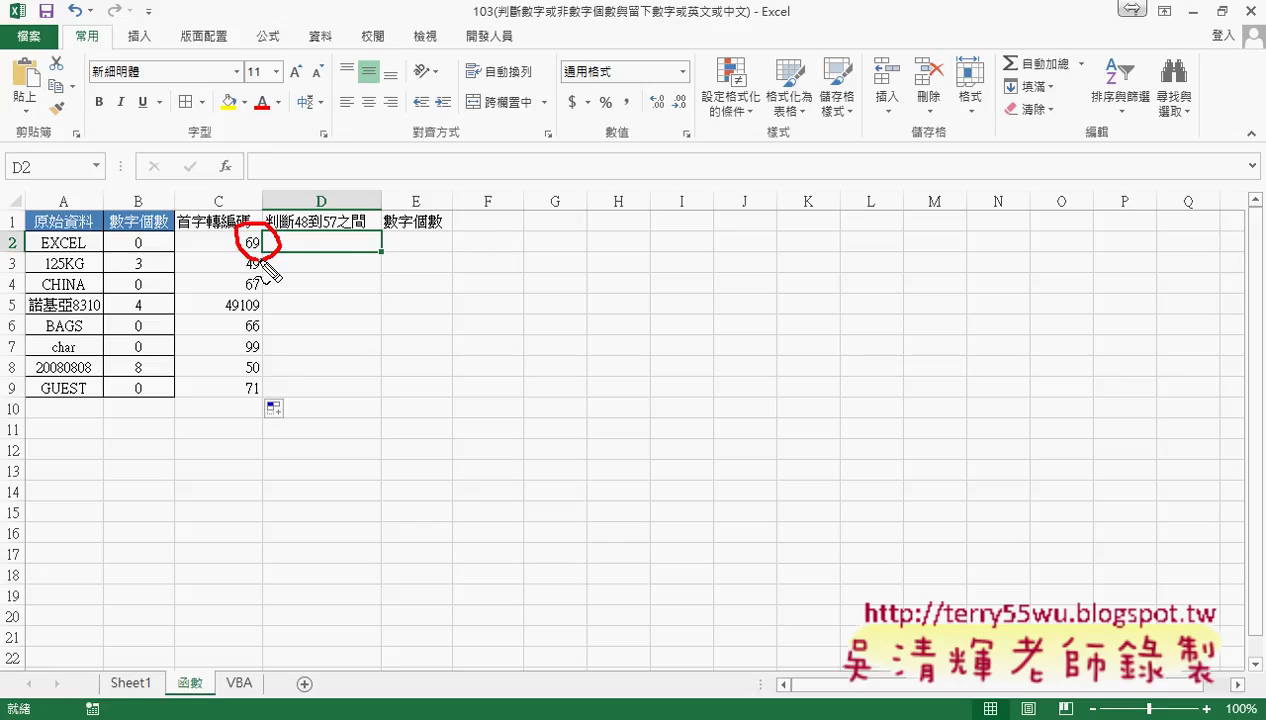
{"action": "key", "text": "Escape"}
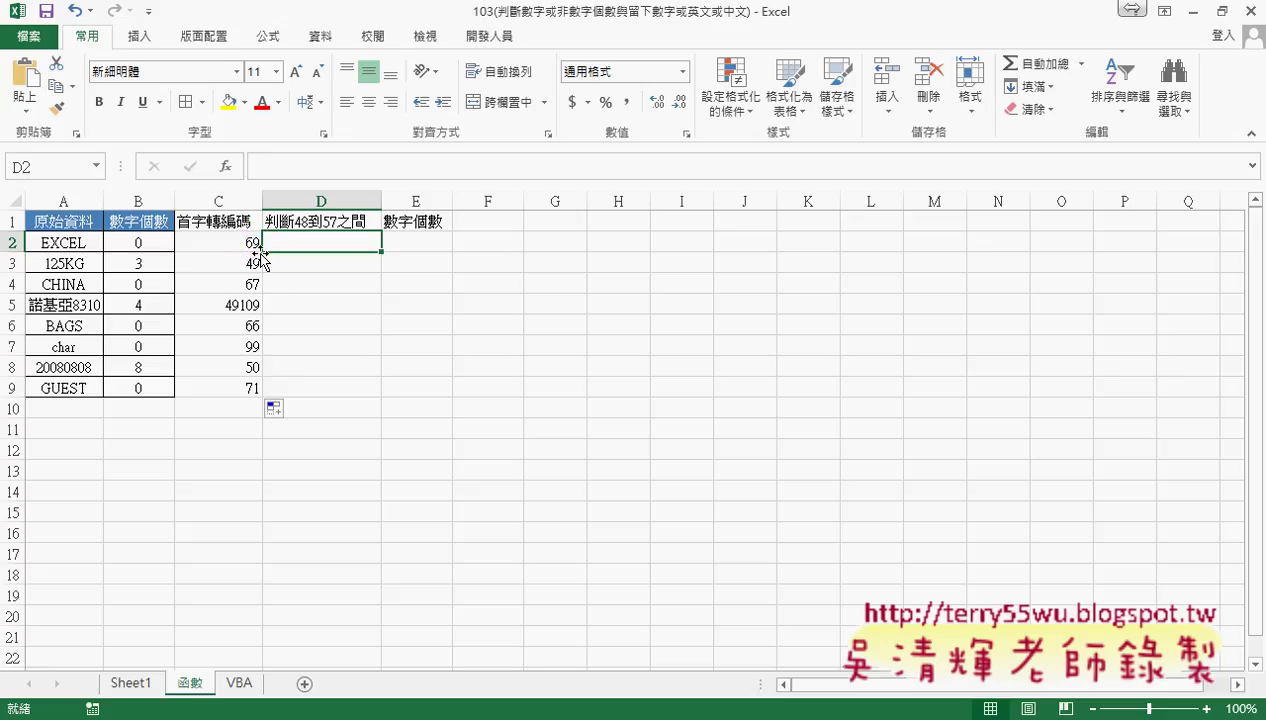
{"action": "left_click", "coordinate": [250, 243]}
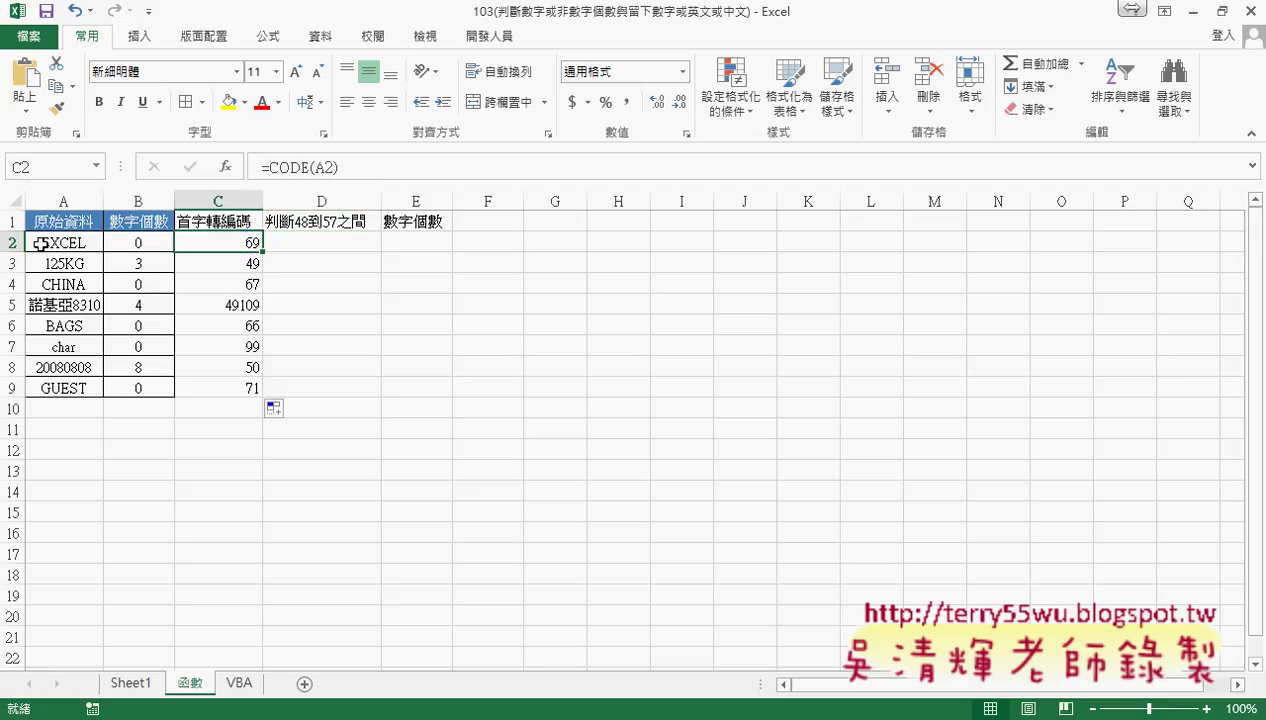
{"action": "left_click", "coordinate": [360, 241]}
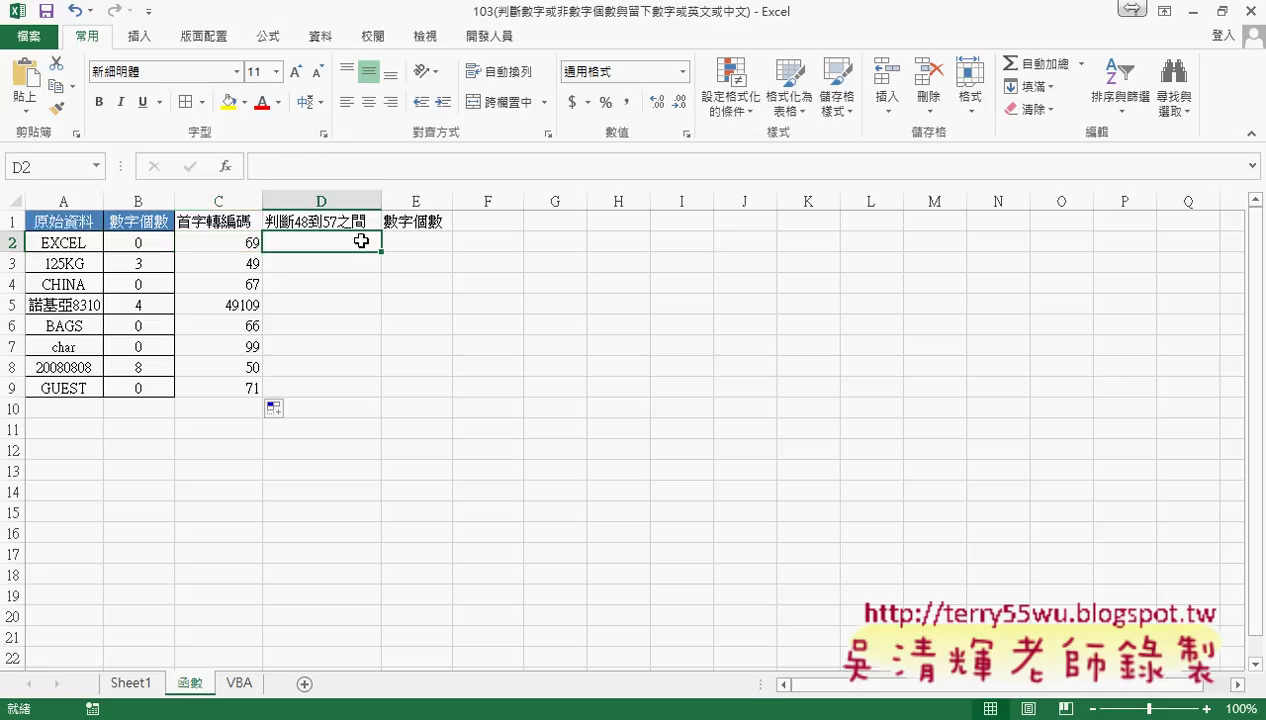
Step: Open Insert Function for D2 and select MID from the 文字 (Text) functions
{"action": "left_click", "coordinate": [228, 167]}
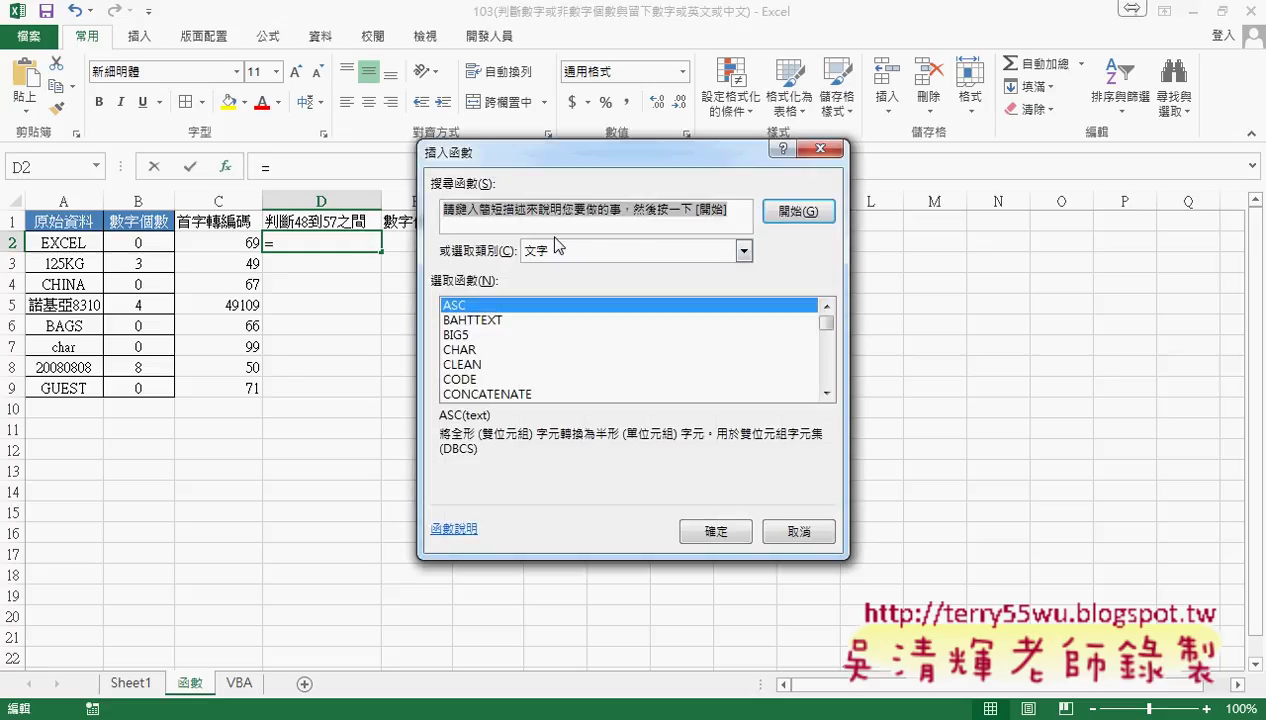
{"action": "left_click_drag", "start_coordinate": [824, 324], "coordinate": [826, 346]}
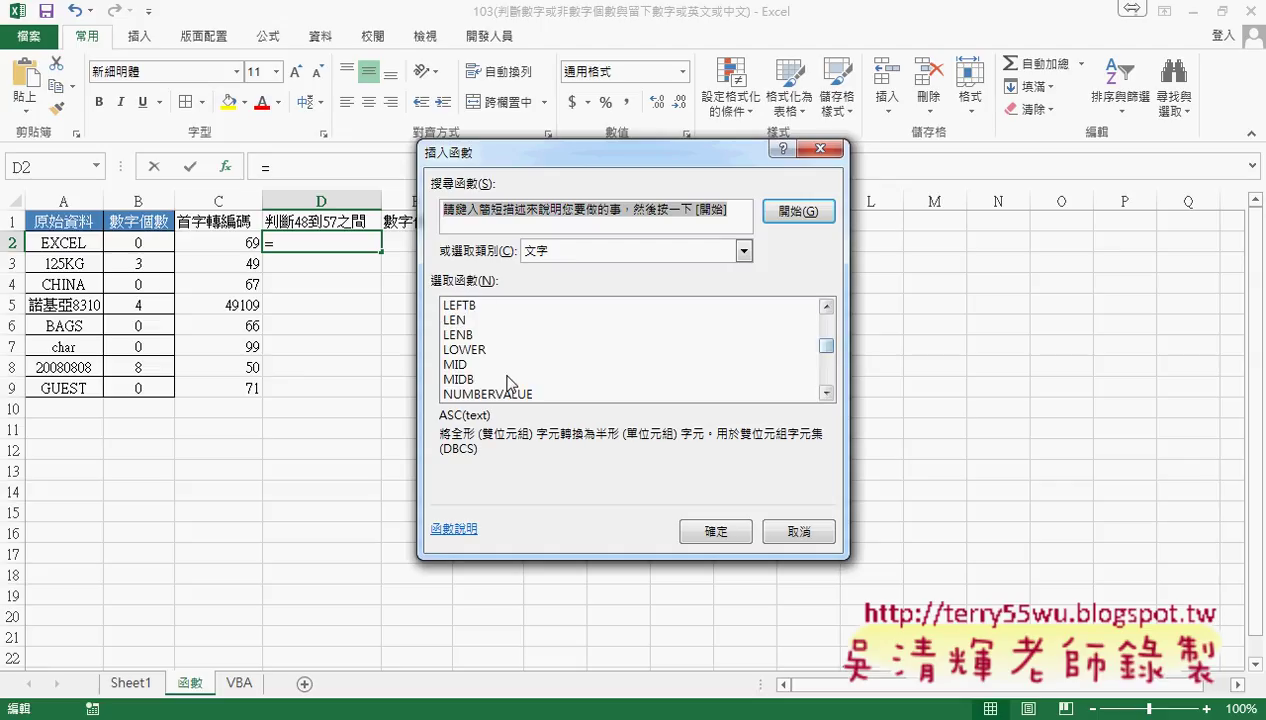
{"action": "left_click", "coordinate": [468, 365]}
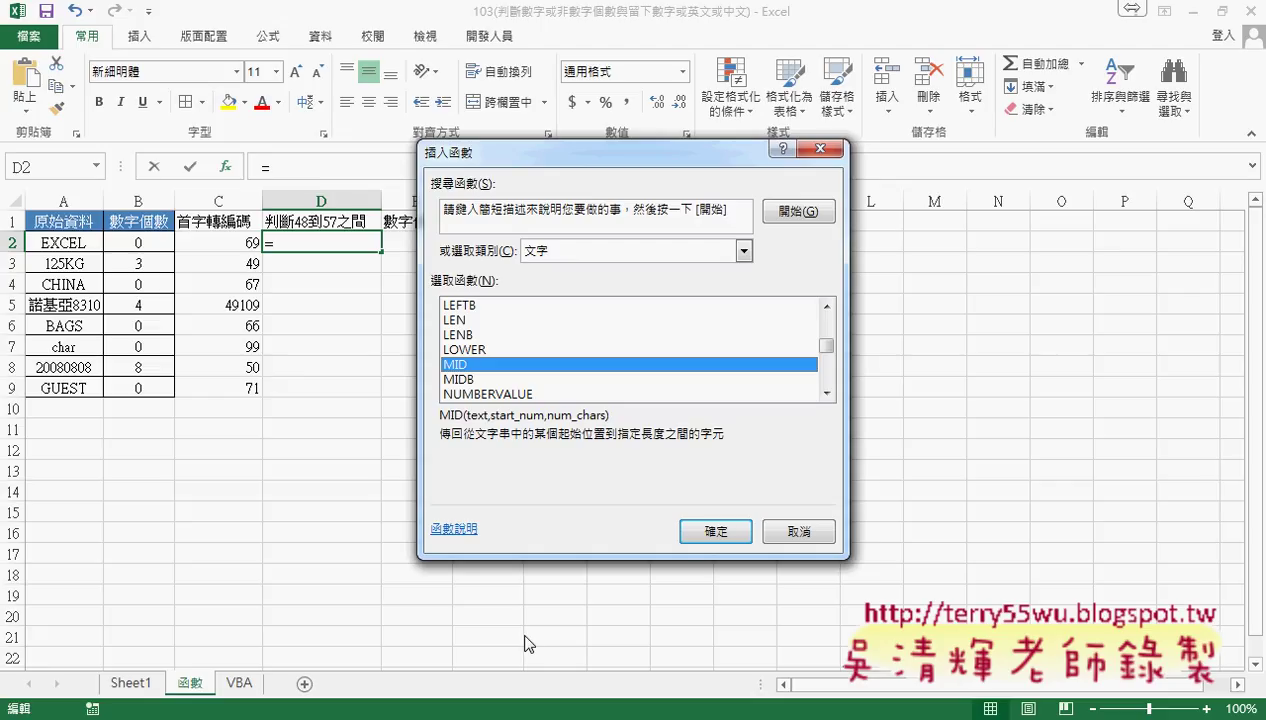
Step: In MID's arguments, set Text to A2 and Start_num to {1,2,3,4,5,6,7,8,9}
{"action": "left_click", "coordinate": [714, 531]}
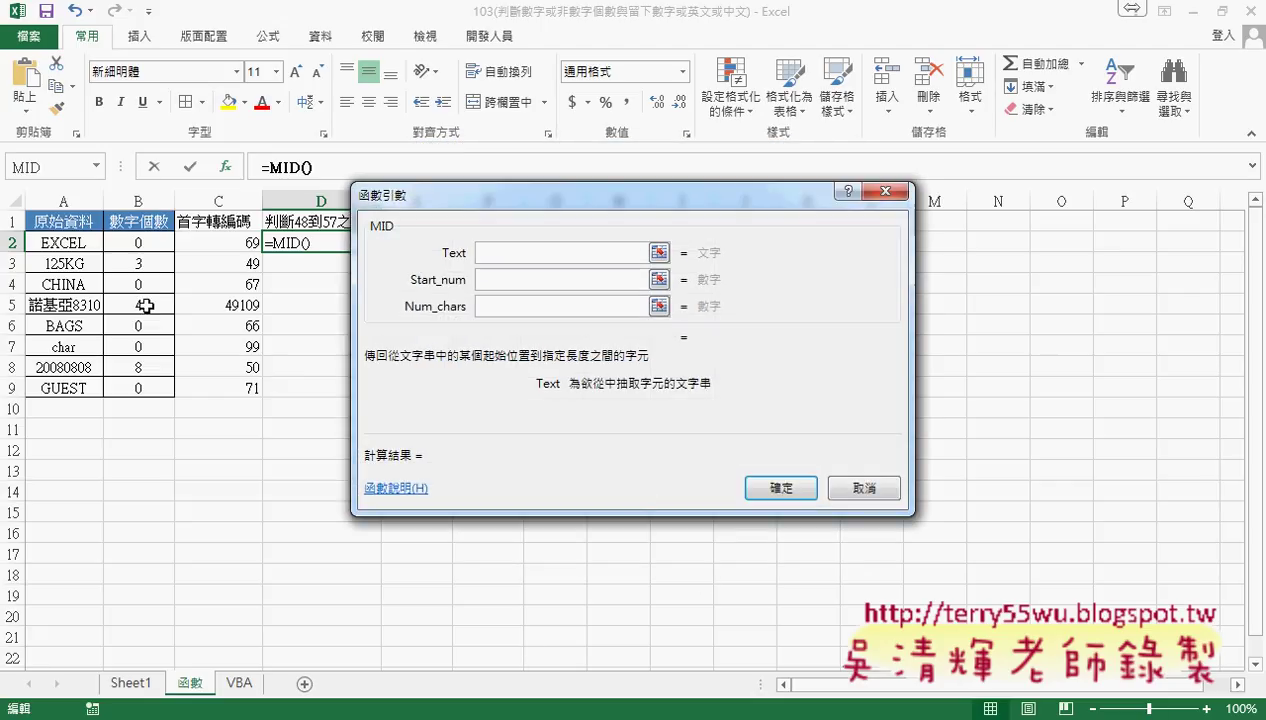
{"action": "left_click", "coordinate": [67, 242]}
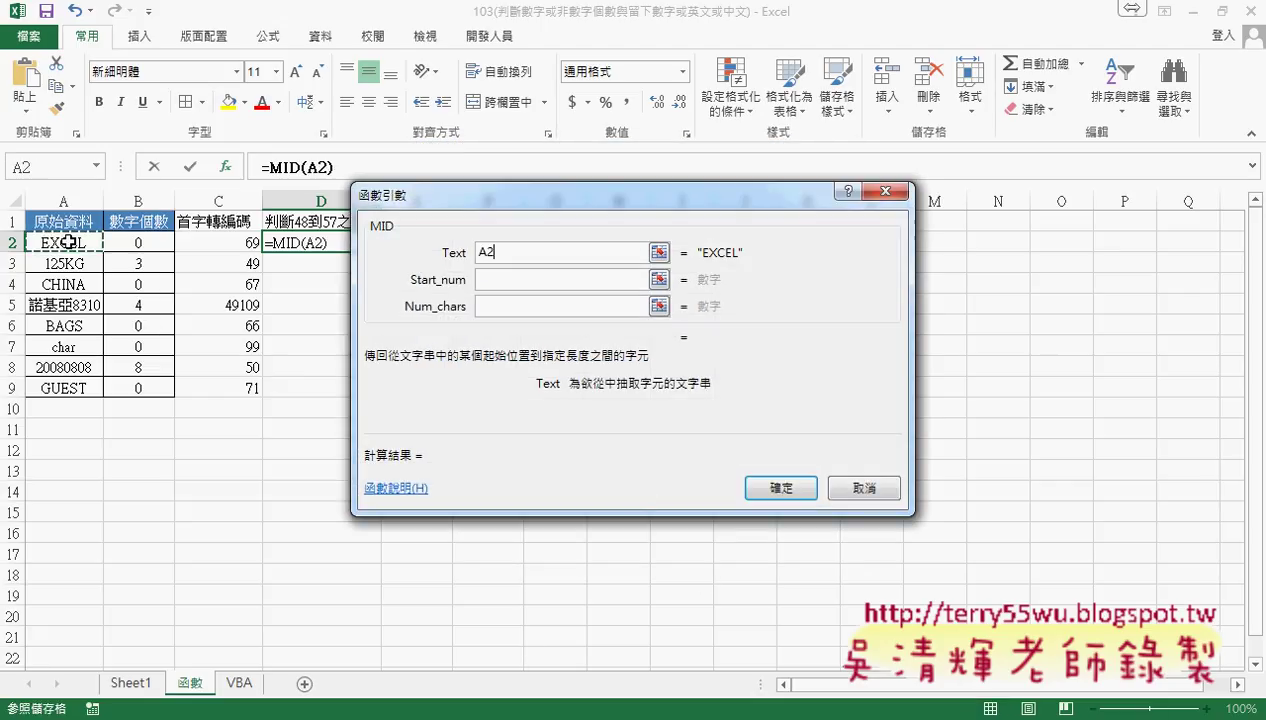
{"action": "left_click", "coordinate": [540, 279]}
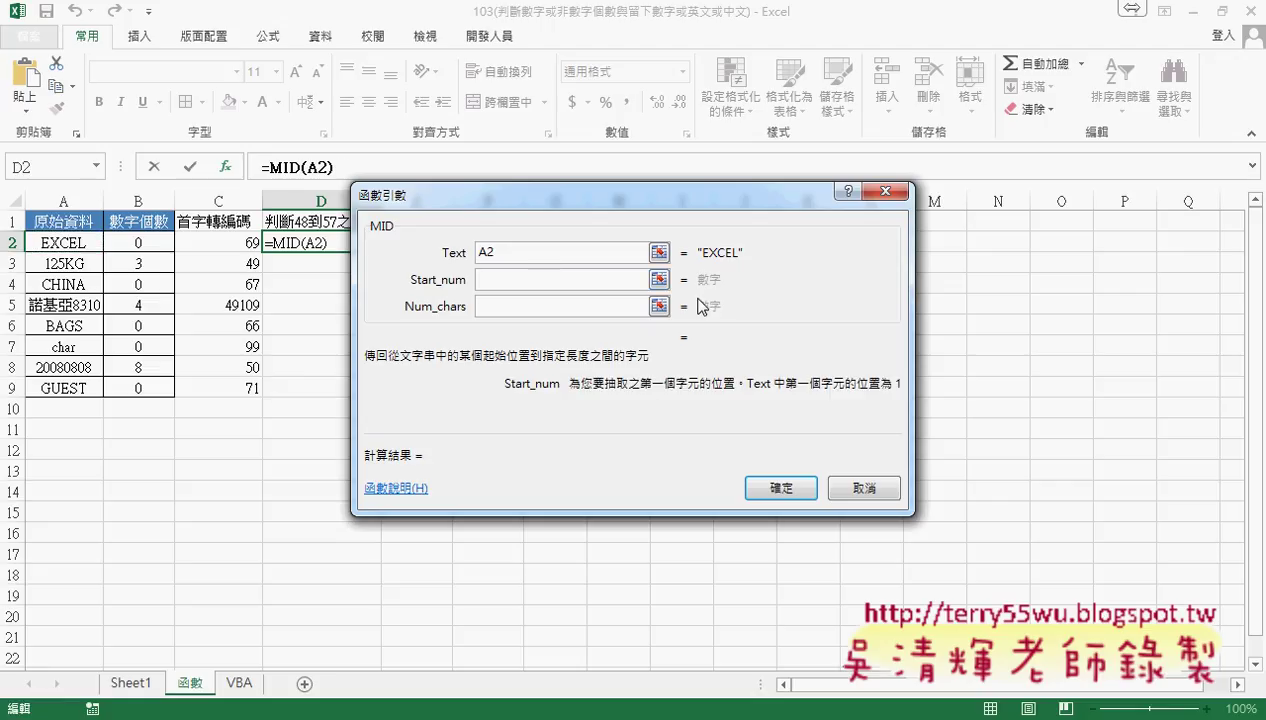
{"action": "type", "text": "1"}
{"action": "type", "text": "5"}
{"action": "key", "text": "BackSpace"}
{"action": "type", "text": ",2,"}
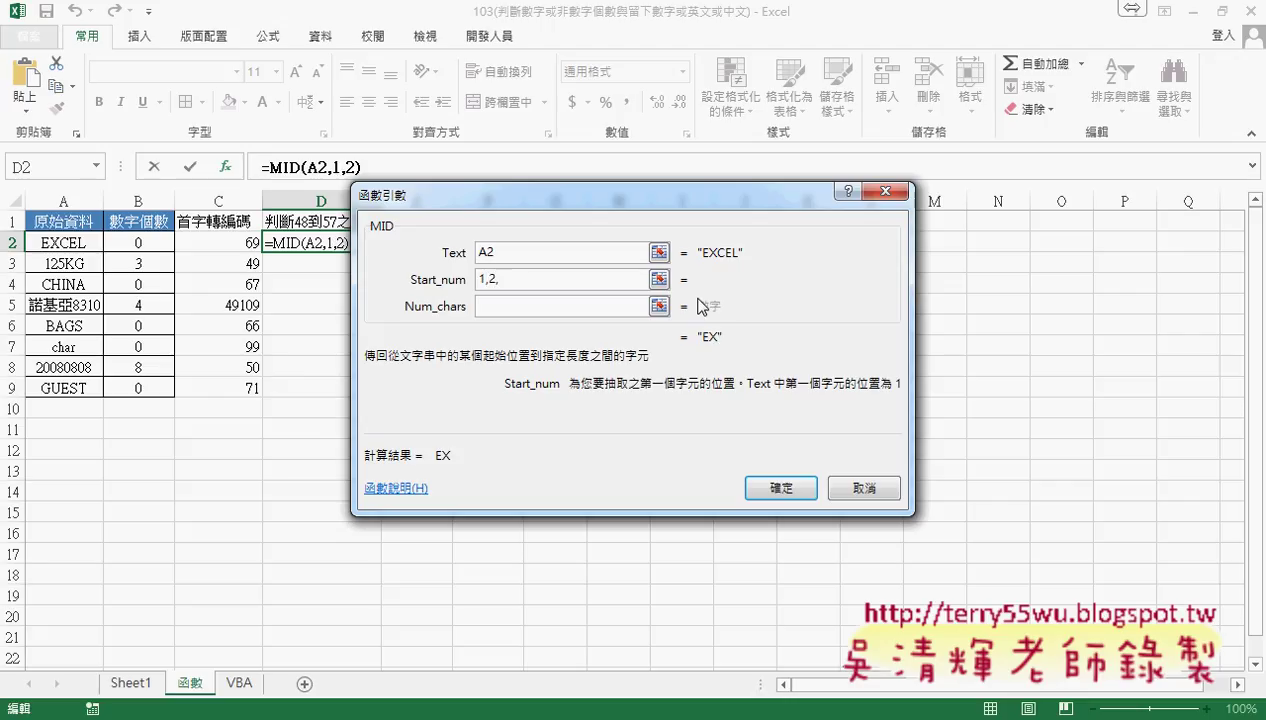
{"action": "type", "text": "3,"}
{"action": "type", "text": "4"}
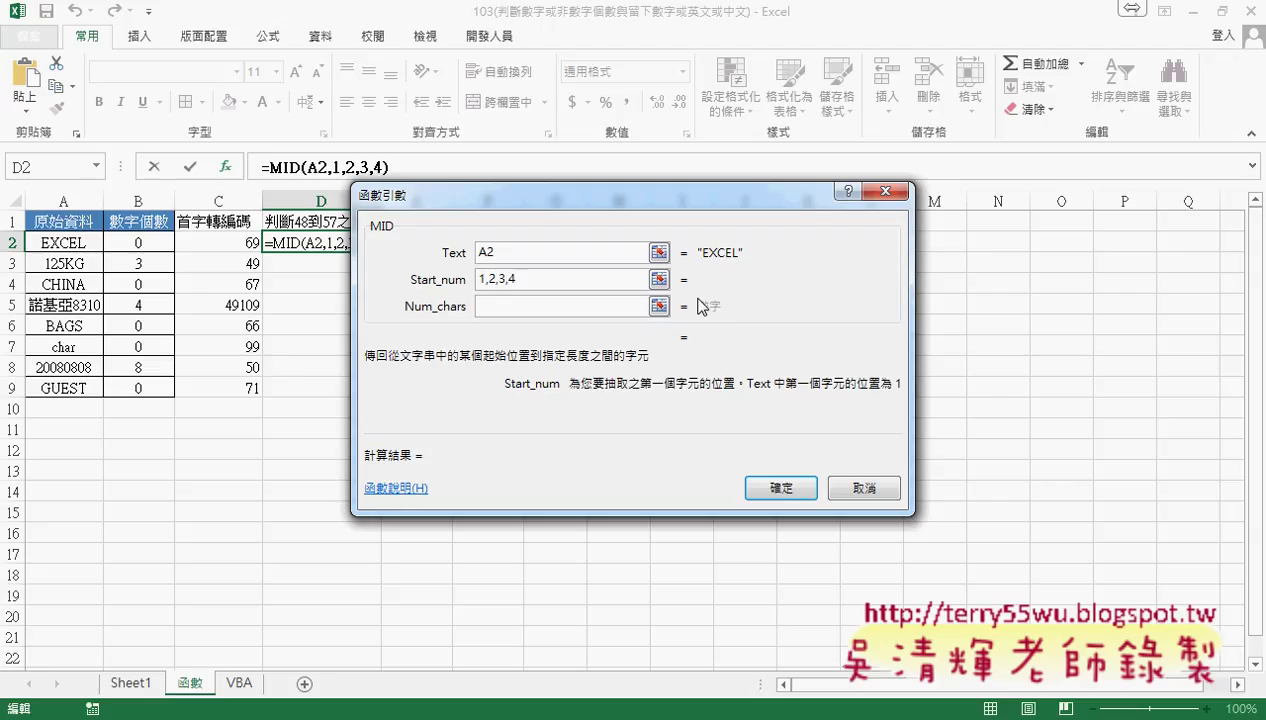
{"action": "type", "text": ",5"}
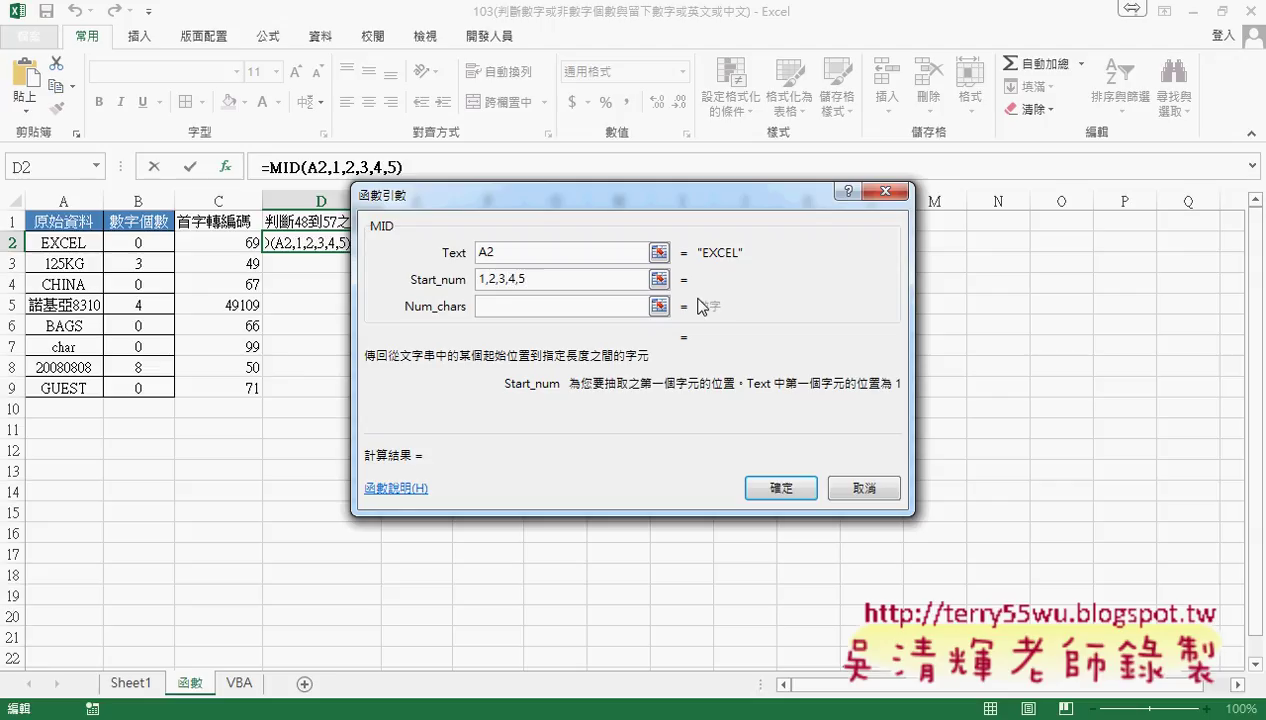
{"action": "type", "text": ",6"}
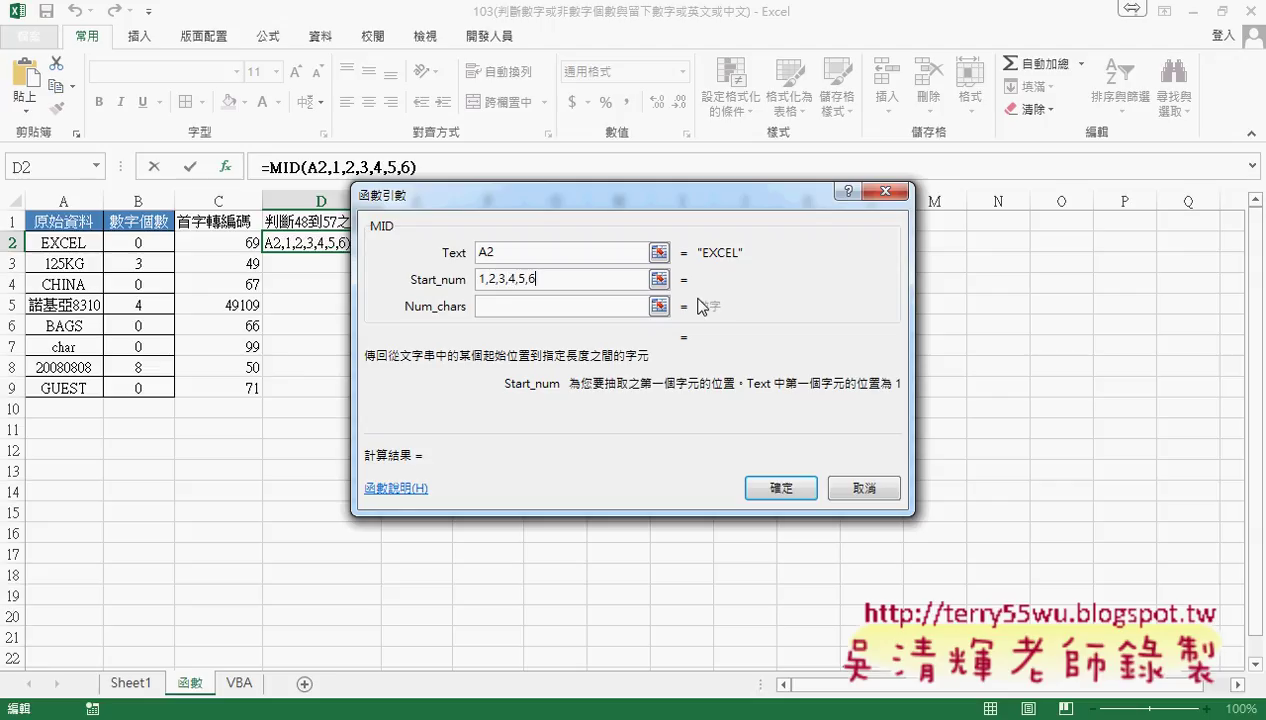
{"action": "type", "text": ","}
{"action": "type", "text": "7"}
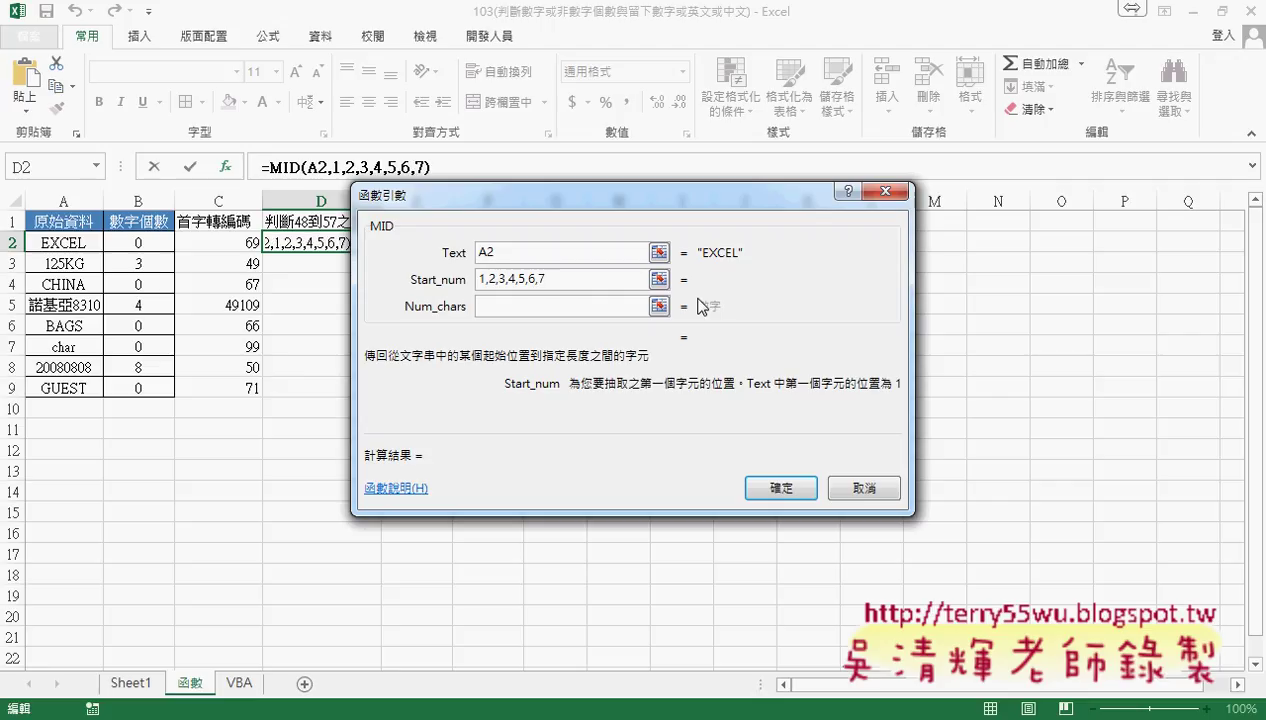
{"action": "type", "text": ",8,"}
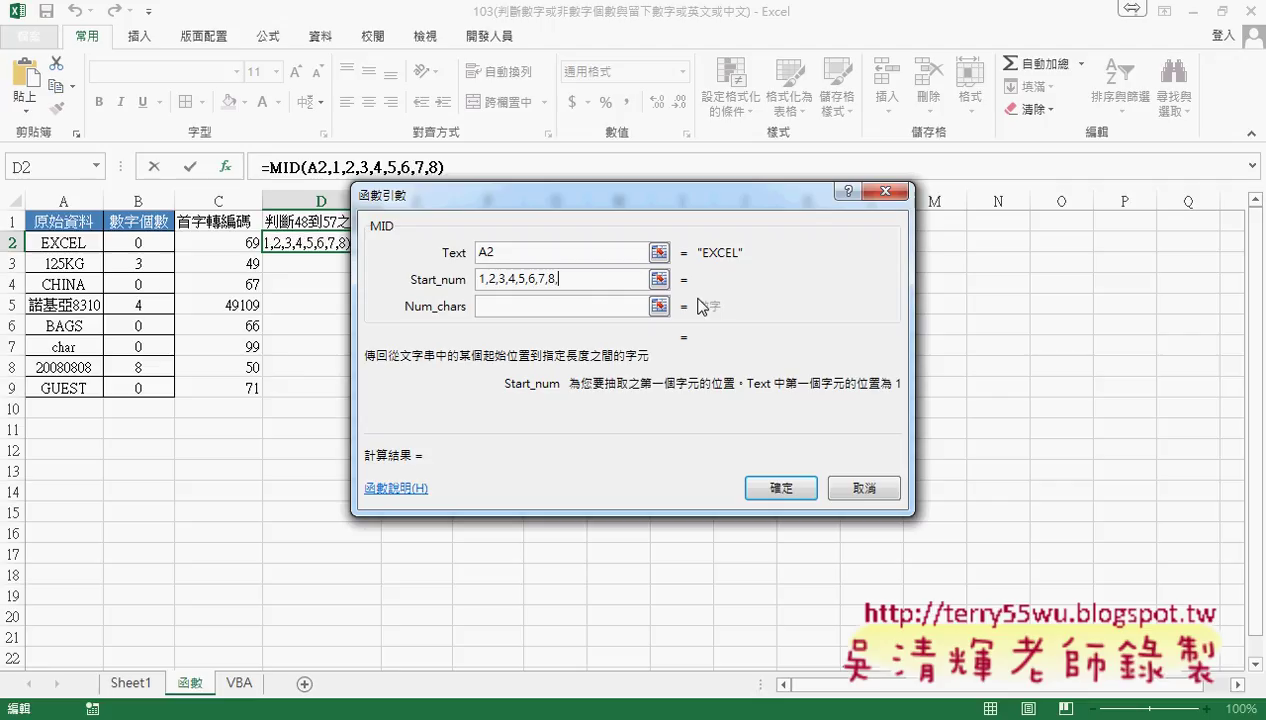
{"action": "type", "text": "9"}
{"action": "key", "text": "Left"}
{"action": "key", "text": "Left"}
{"action": "key", "text": "Left"}
{"action": "key", "text": "Left"}
{"action": "key", "text": "Left"}
{"action": "key", "text": "Left"}
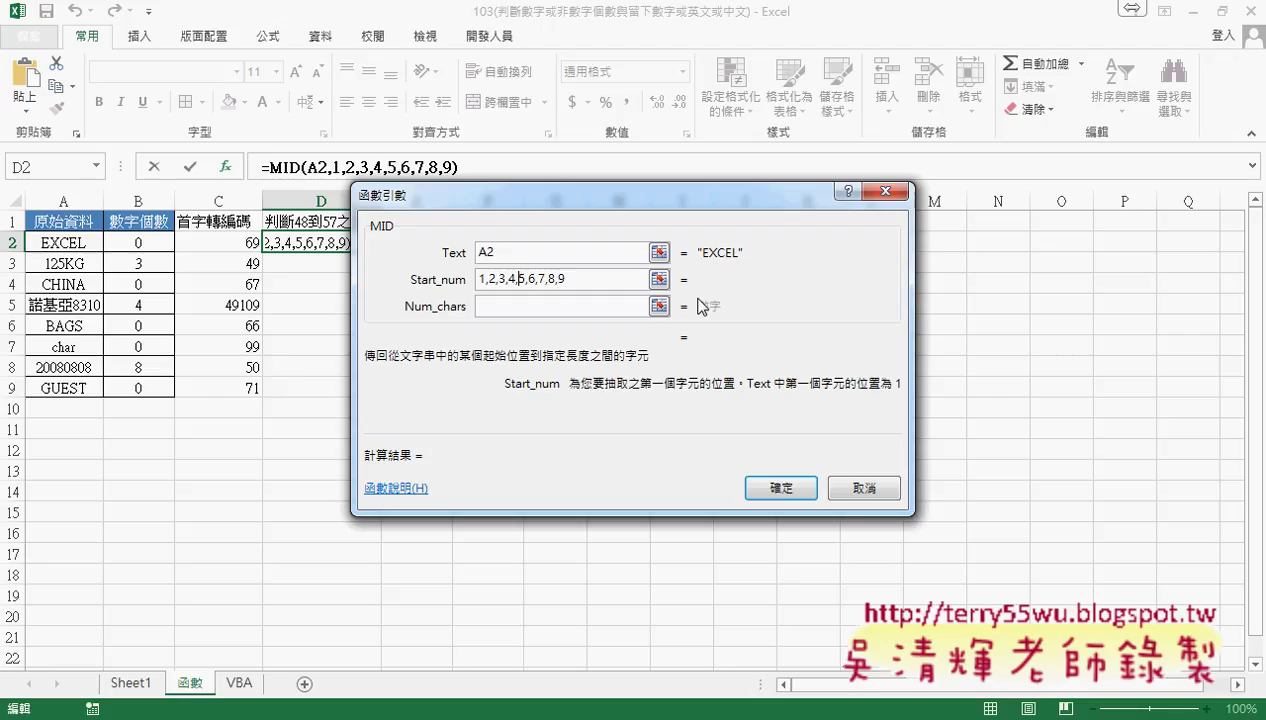
{"action": "key", "text": "Left"}
{"action": "key", "text": "Left"}
{"action": "key", "text": "Left"}
{"action": "type", "text": "{"}
{"action": "key", "text": "End"}
{"action": "type", "text": "}"}
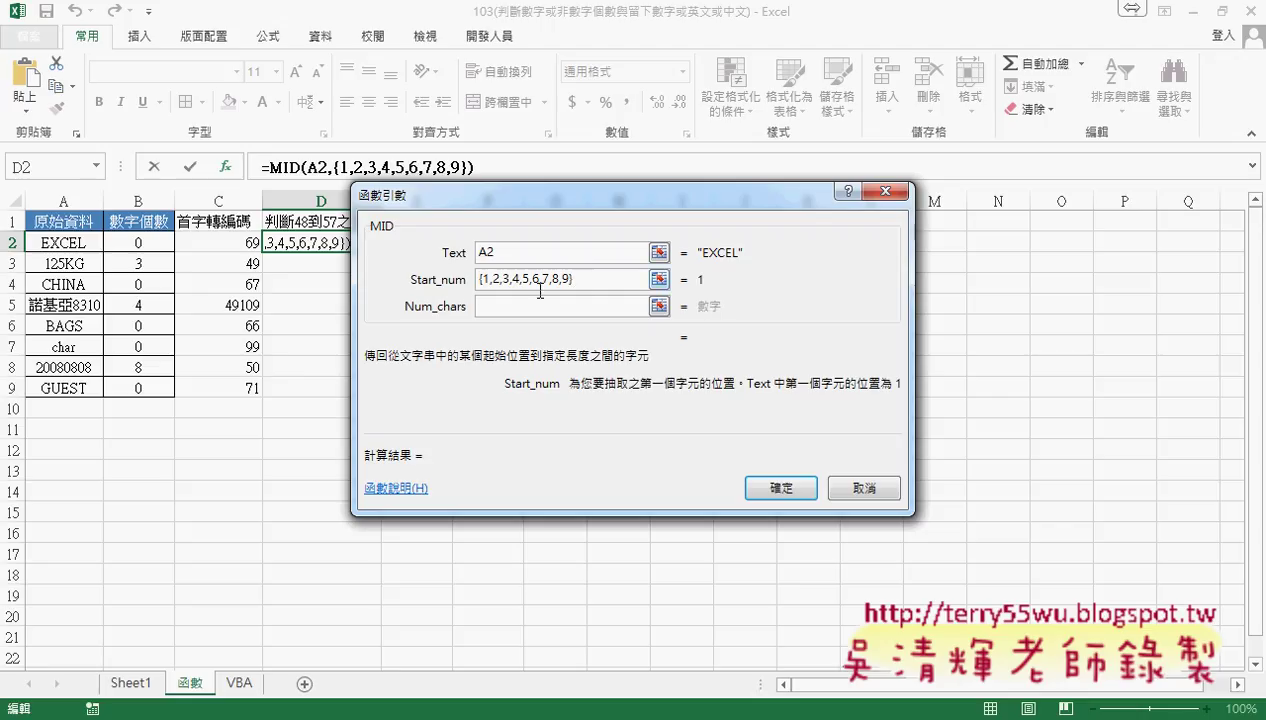
Step: Set Num_chars to 1 and confirm, giving =MID(A2,{1,2,3,4,5,6,7,8,9},1) showing E
{"action": "double_click", "coordinate": [471, 287]}
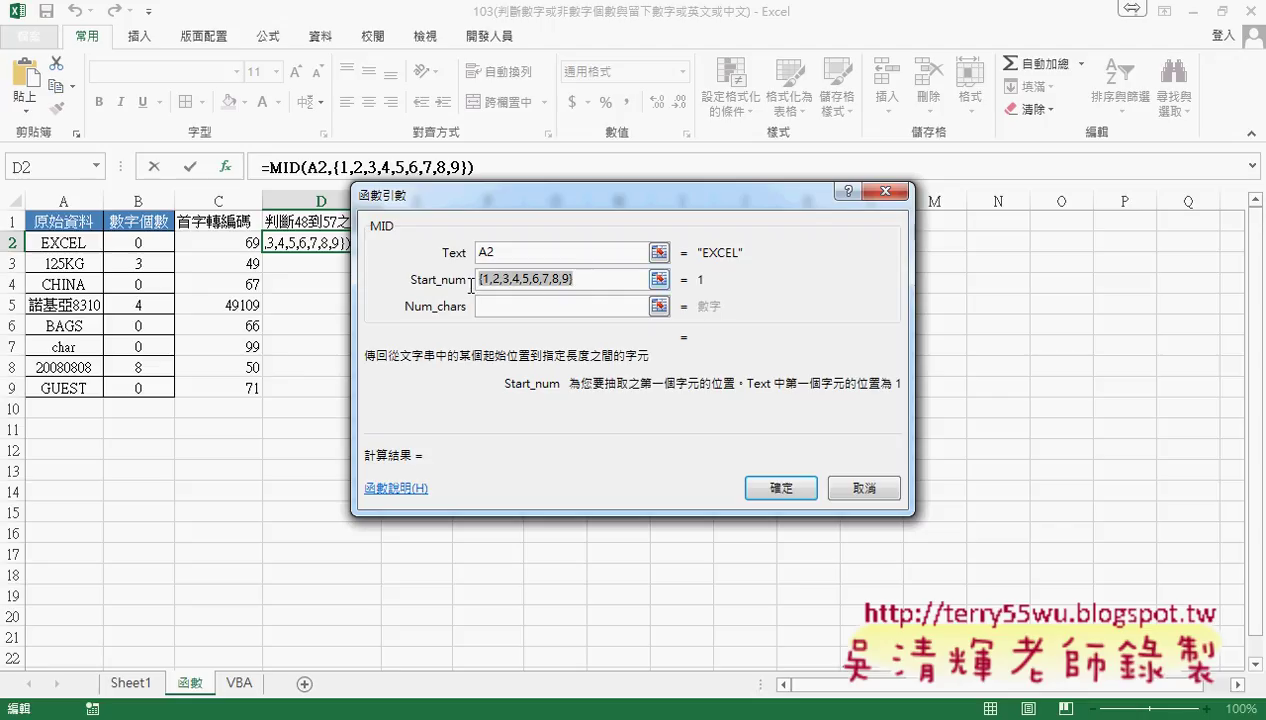
{"action": "left_click", "coordinate": [487, 302]}
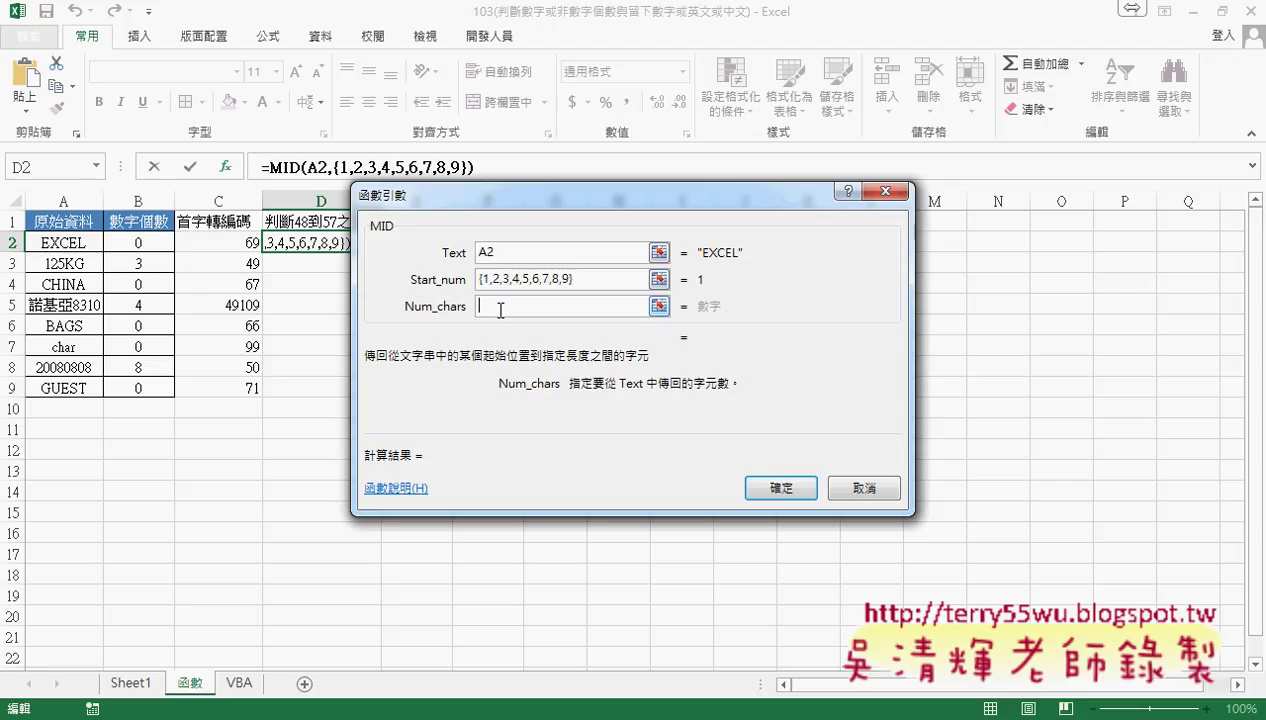
{"action": "type", "text": "1"}
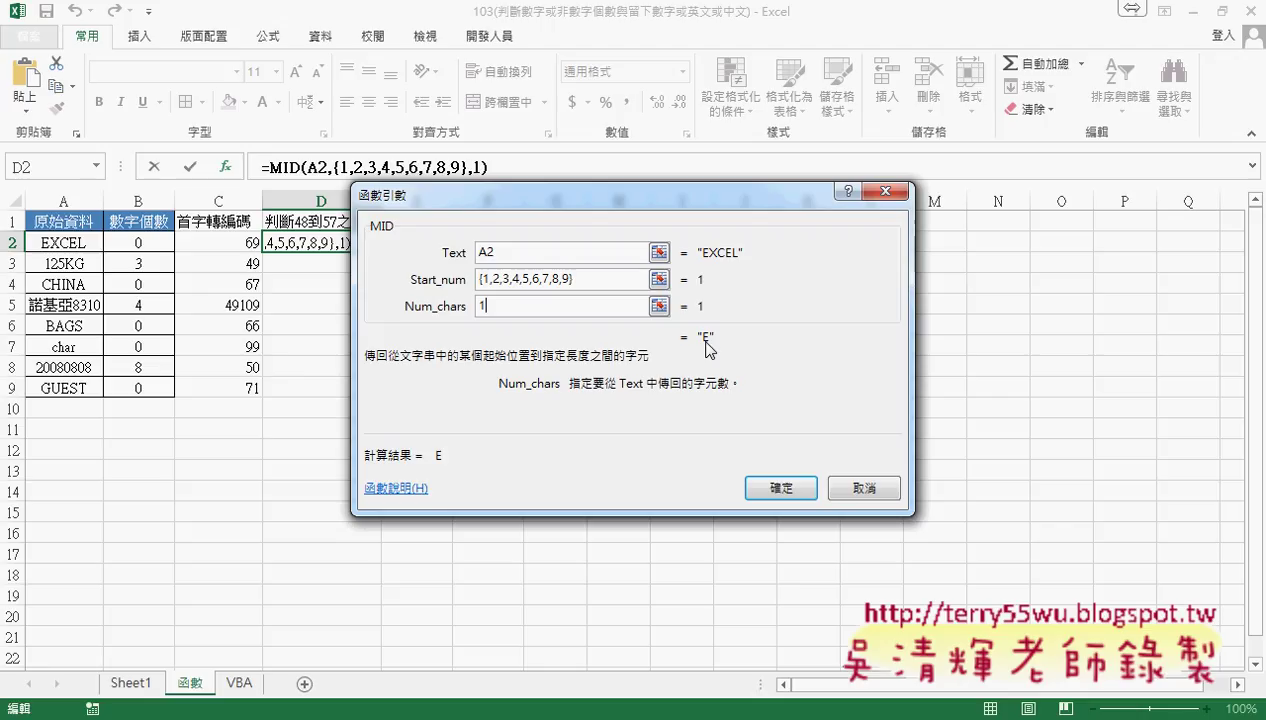
{"action": "left_click", "coordinate": [776, 488]}
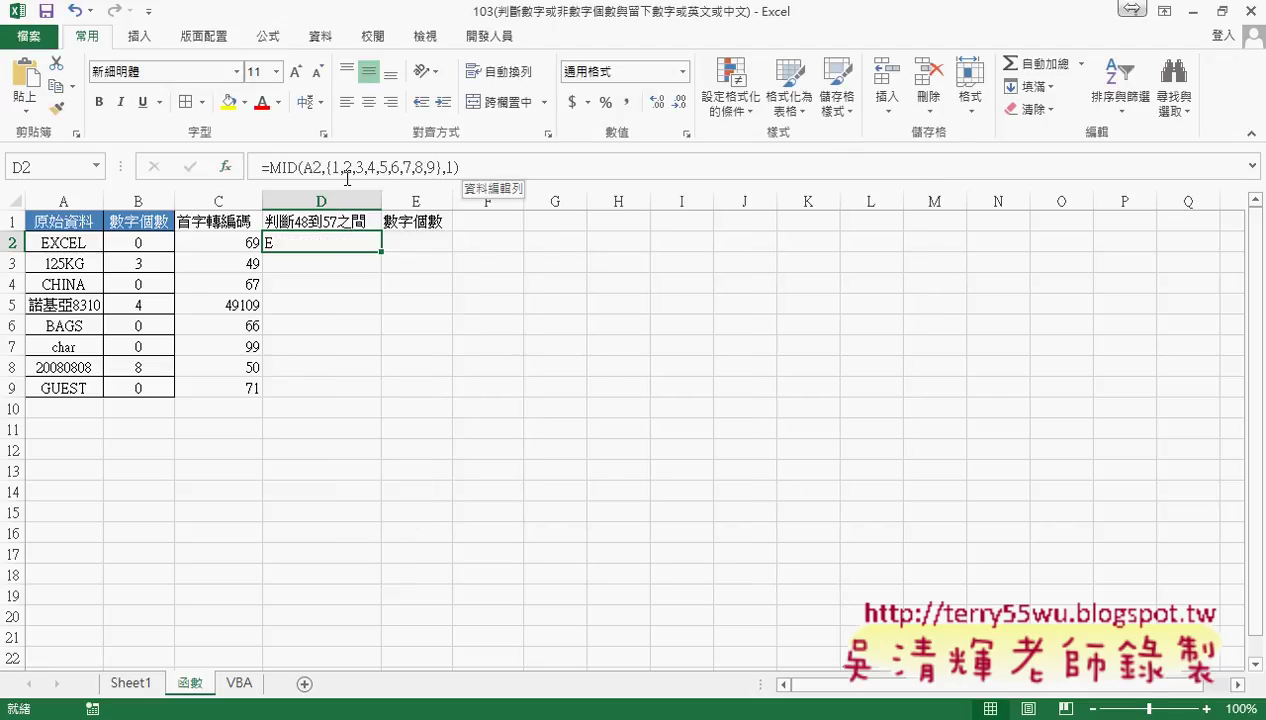
Step: Edit D2 in the formula bar to =CODE(MID(A2,{1,2,3,4,5,6,7,8,9},1)), returning 69
{"action": "left_click", "coordinate": [268, 167]}
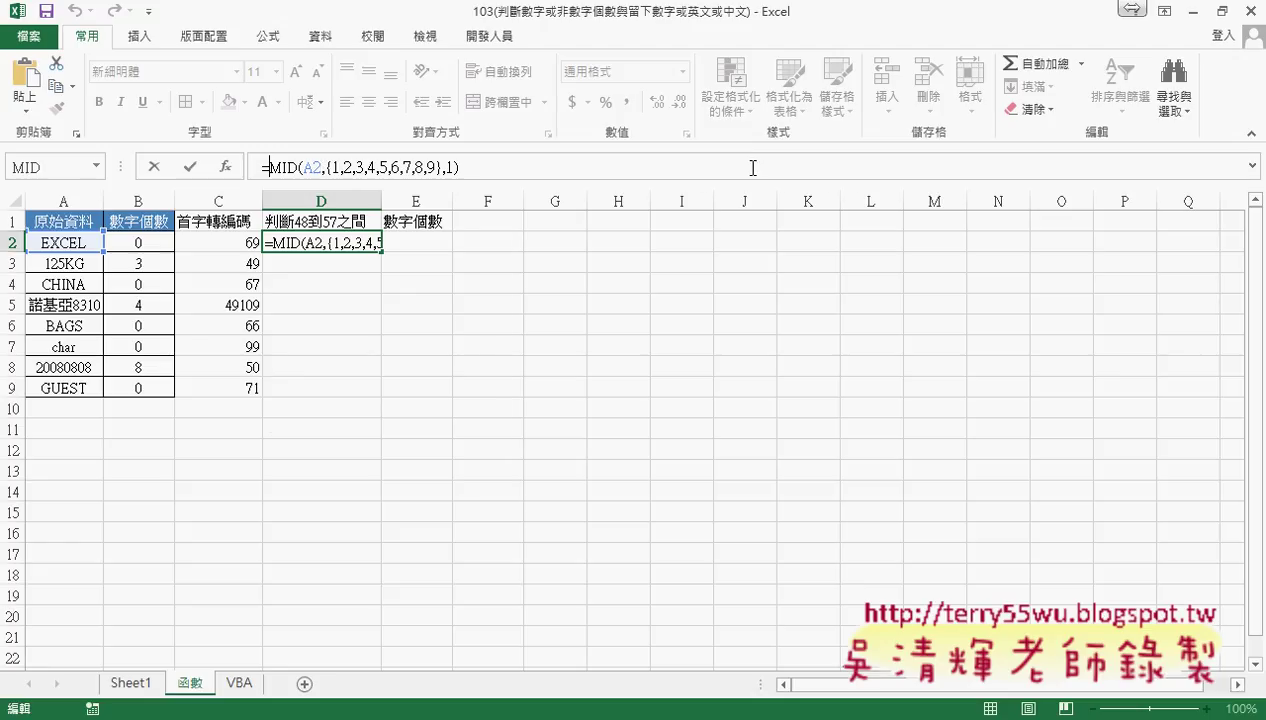
{"action": "type", "text": "code"}
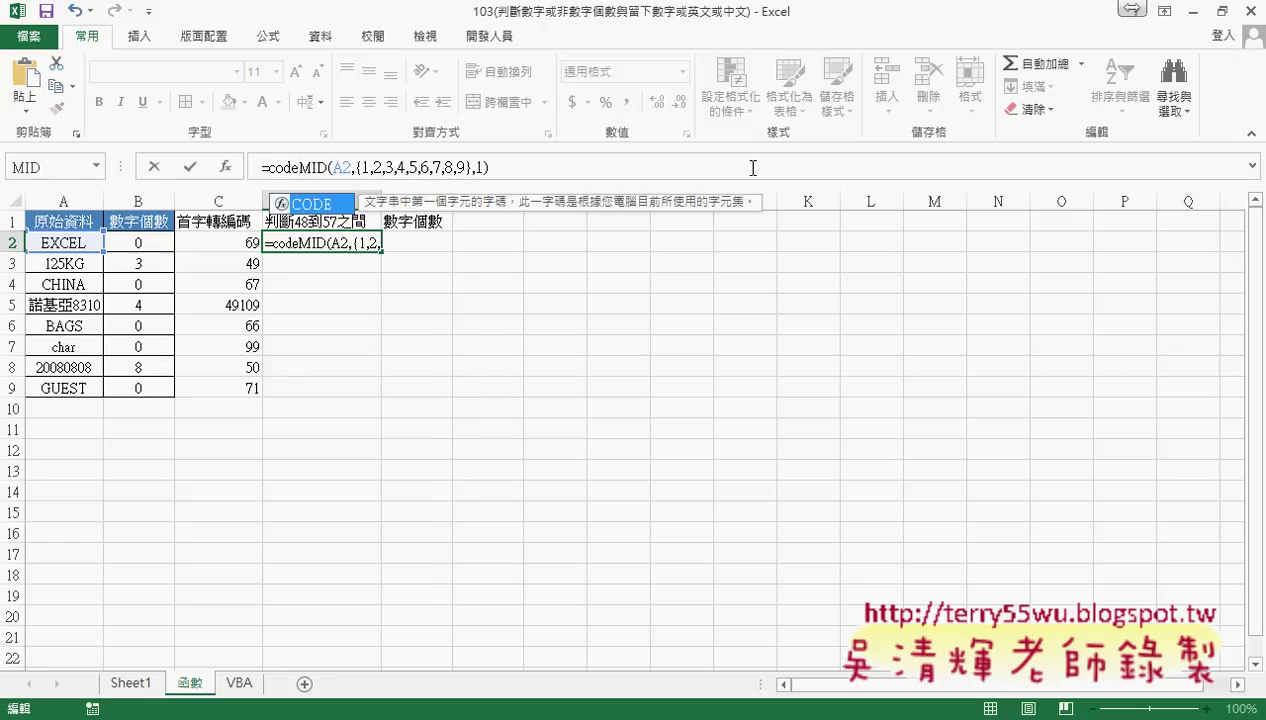
{"action": "type", "text": "("}
{"action": "key", "text": "End"}
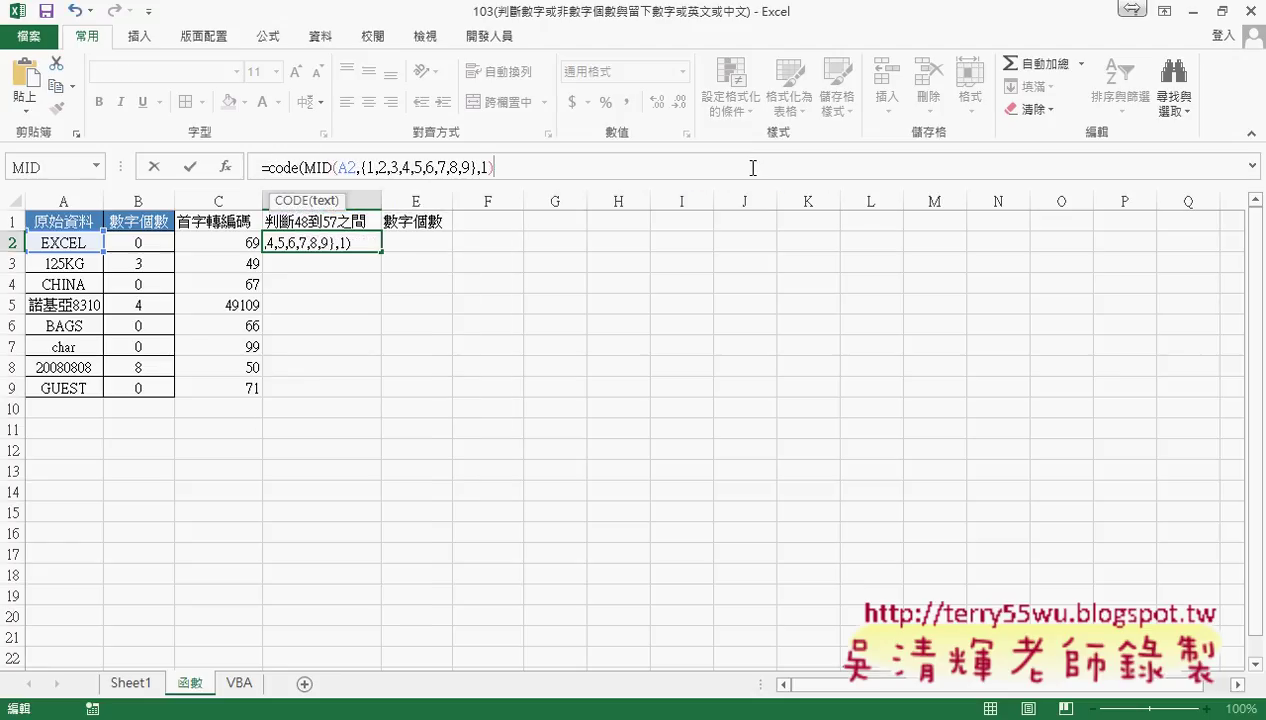
{"action": "type", "text": ")"}
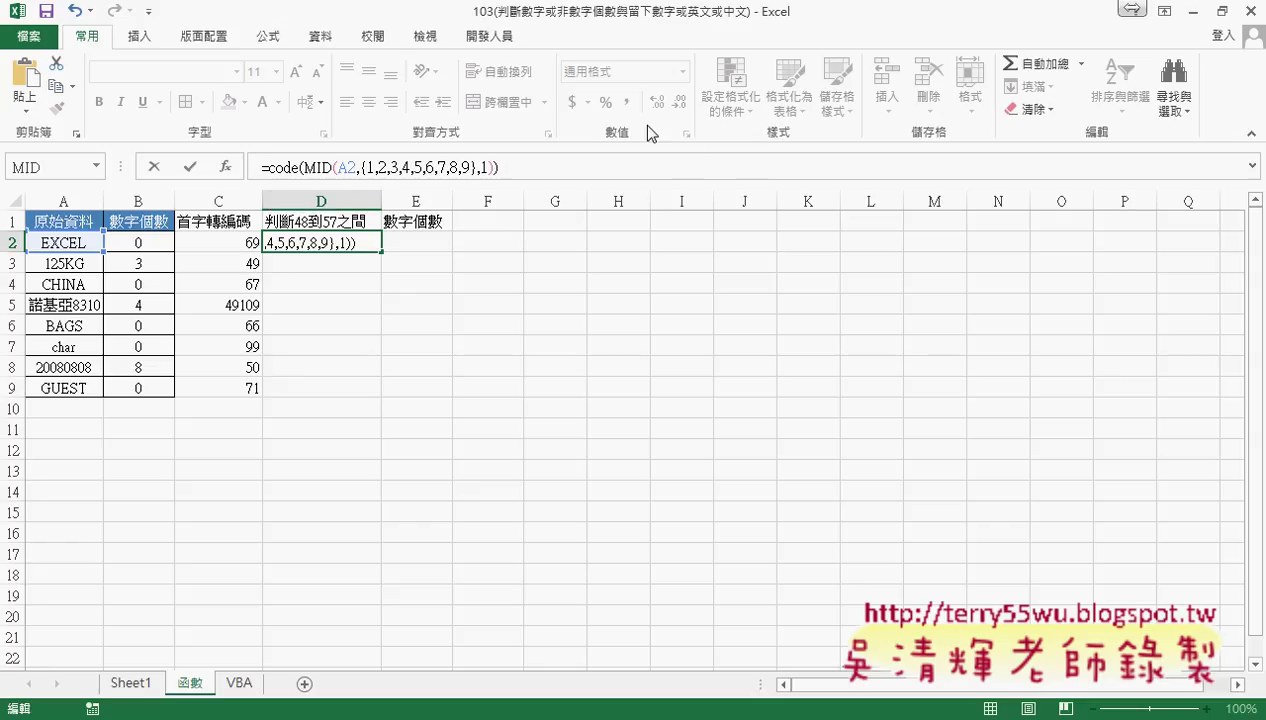
{"action": "left_click", "coordinate": [189, 166]}
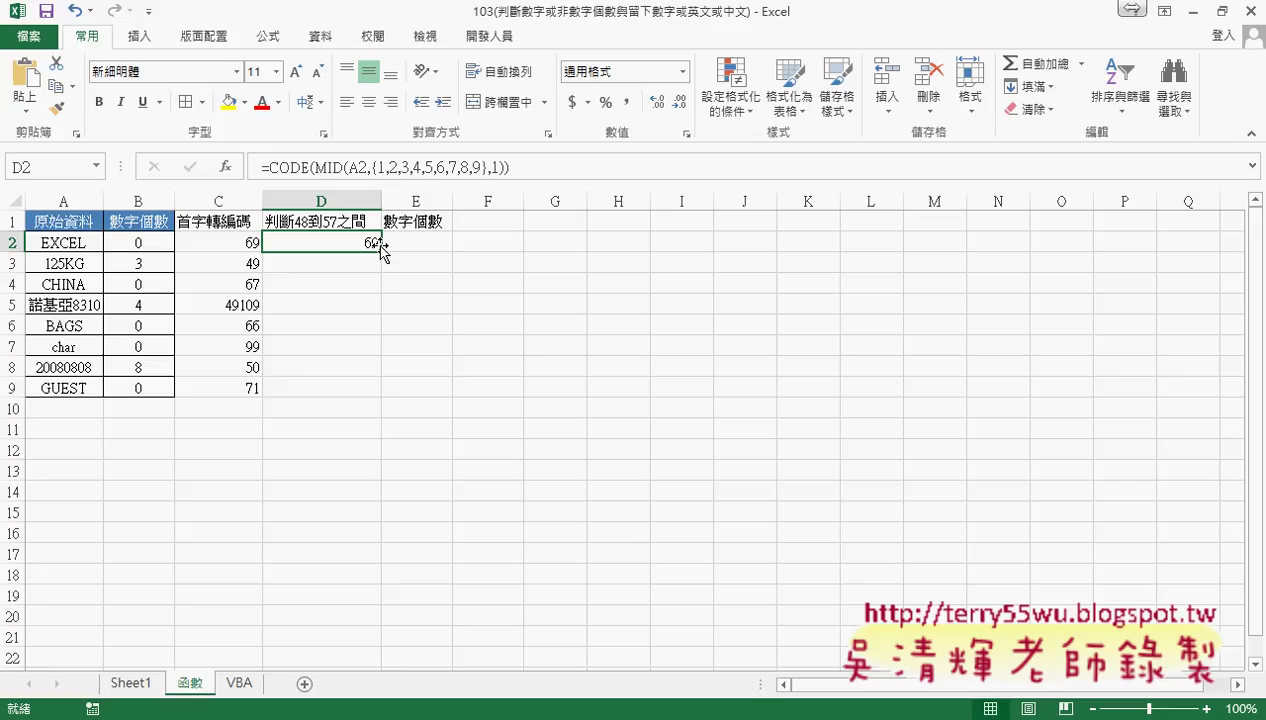
Step: Select the {1,2,3,4,5,6,7,8,9} array constant inside D2's formula in the formula bar
{"action": "left_click", "coordinate": [530, 167]}
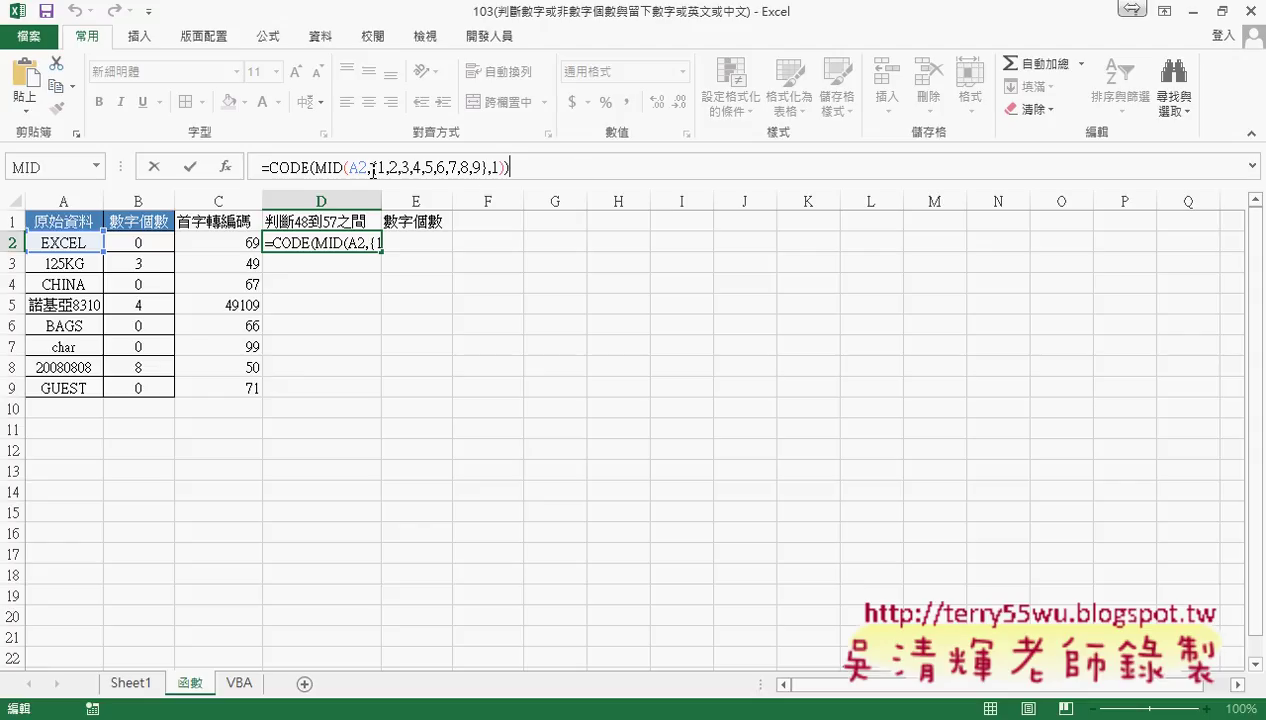
{"action": "left_click_drag", "start_coordinate": [372, 167], "coordinate": [488, 167]}
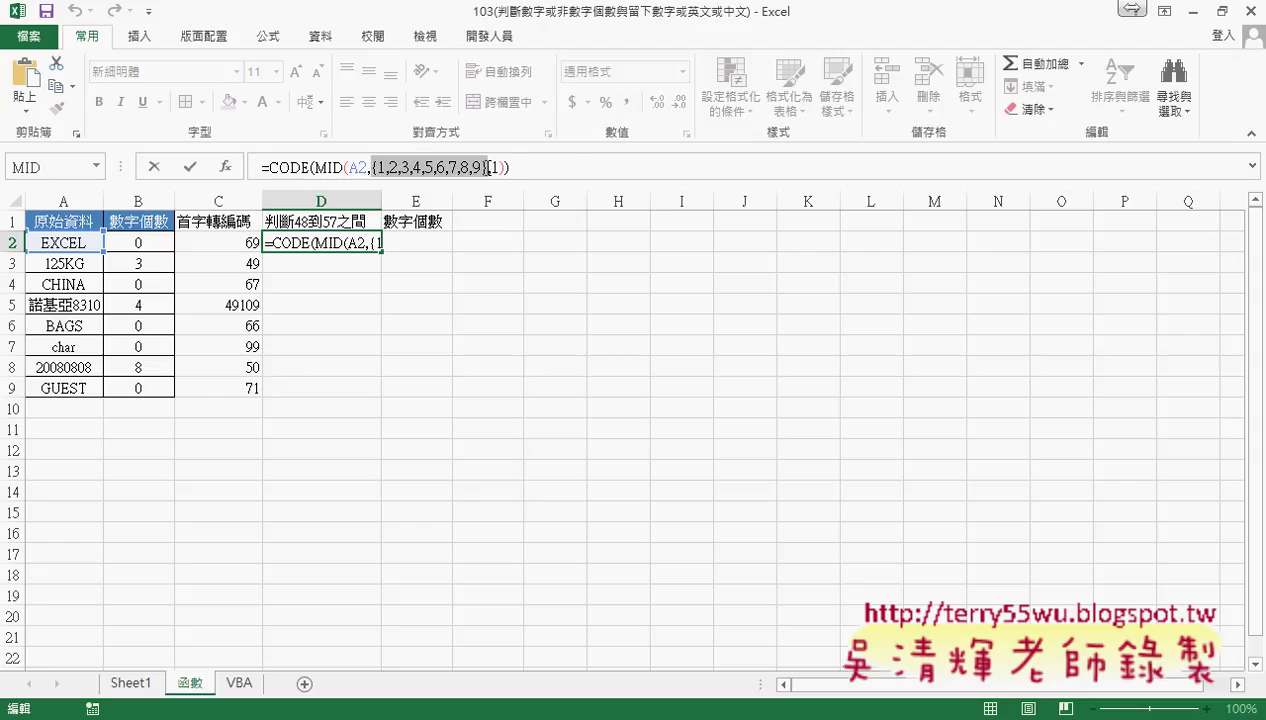